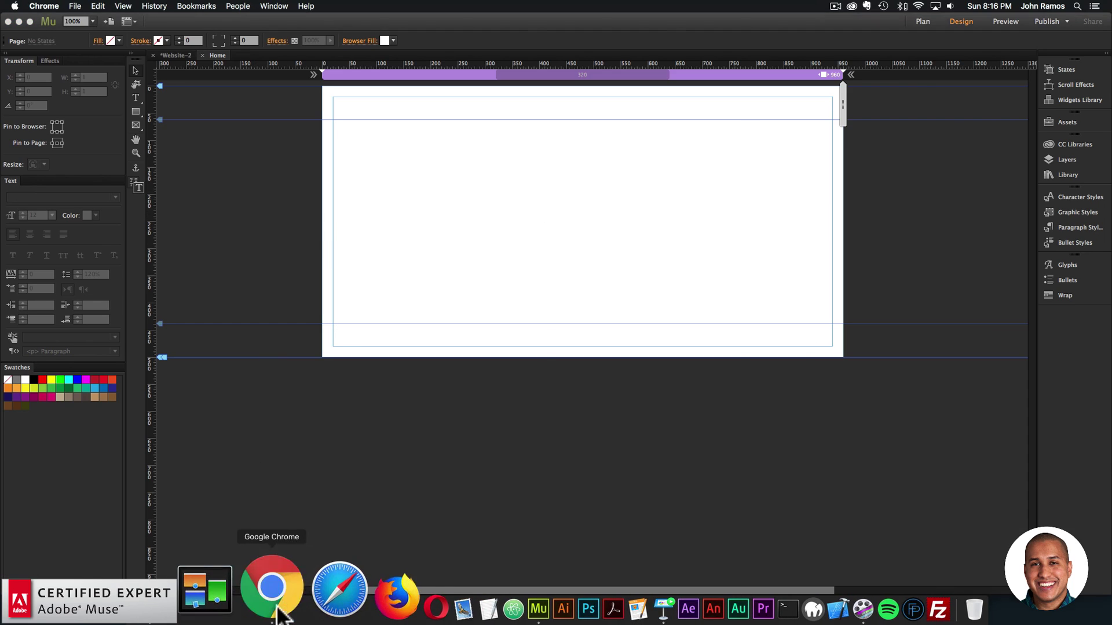
# Step: Open a new Chrome tab from the Dock
pyautogui.click(275, 584)
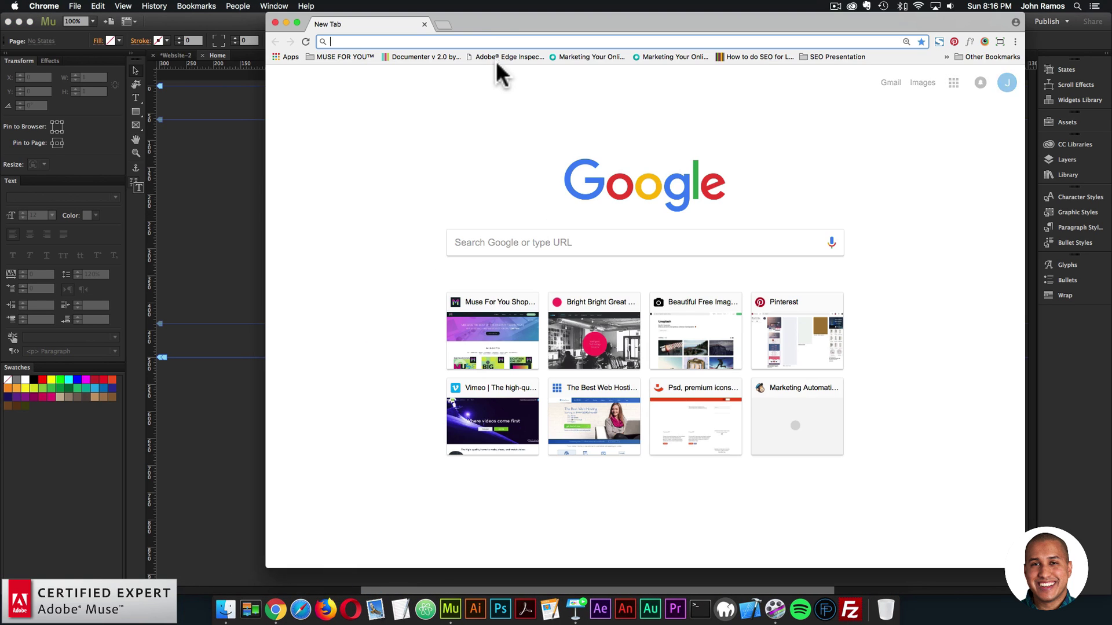
# Step: Load museforyoushop.com, enter the shop, and open the Photographer Portfolio Template ($35.00)
pyautogui.write('museforyoushop.')
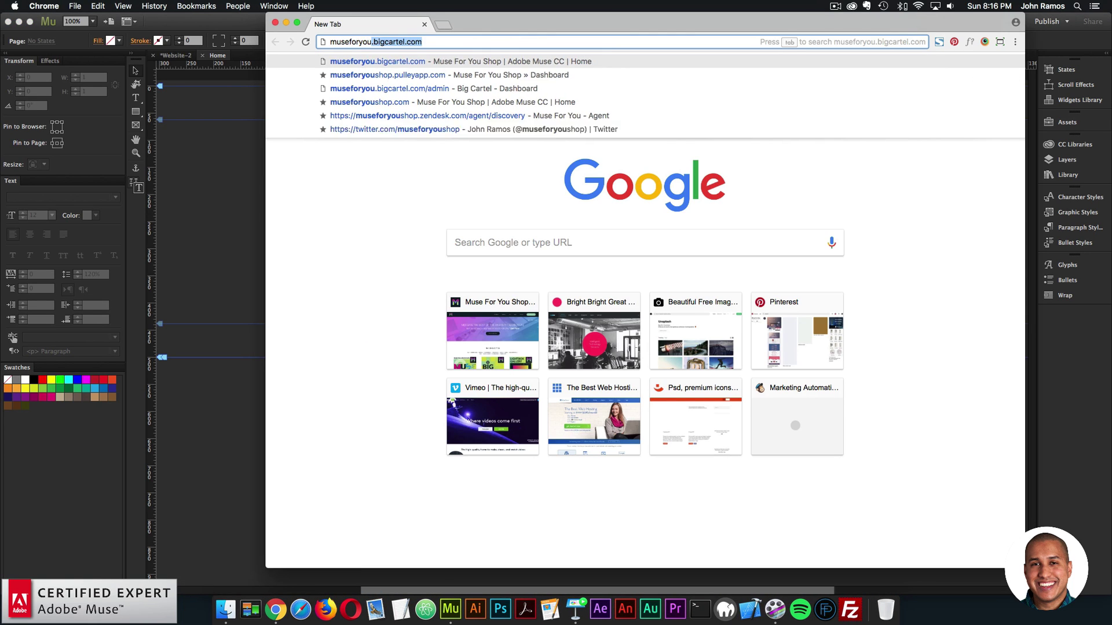
pyautogui.write('com')
pyautogui.press('Return')
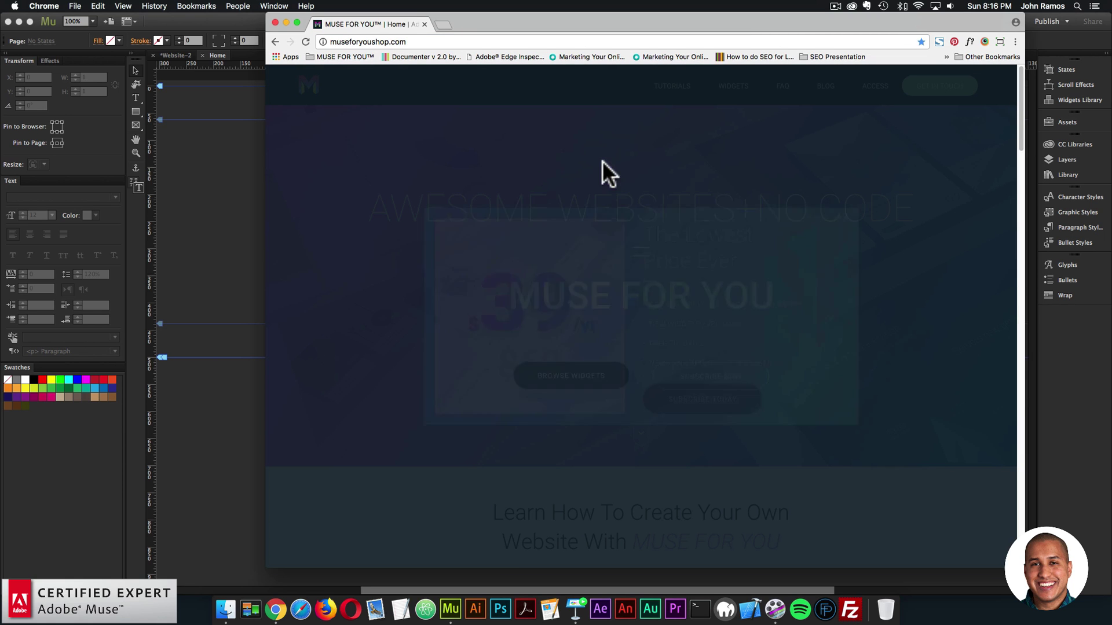
pyautogui.click(688, 405)
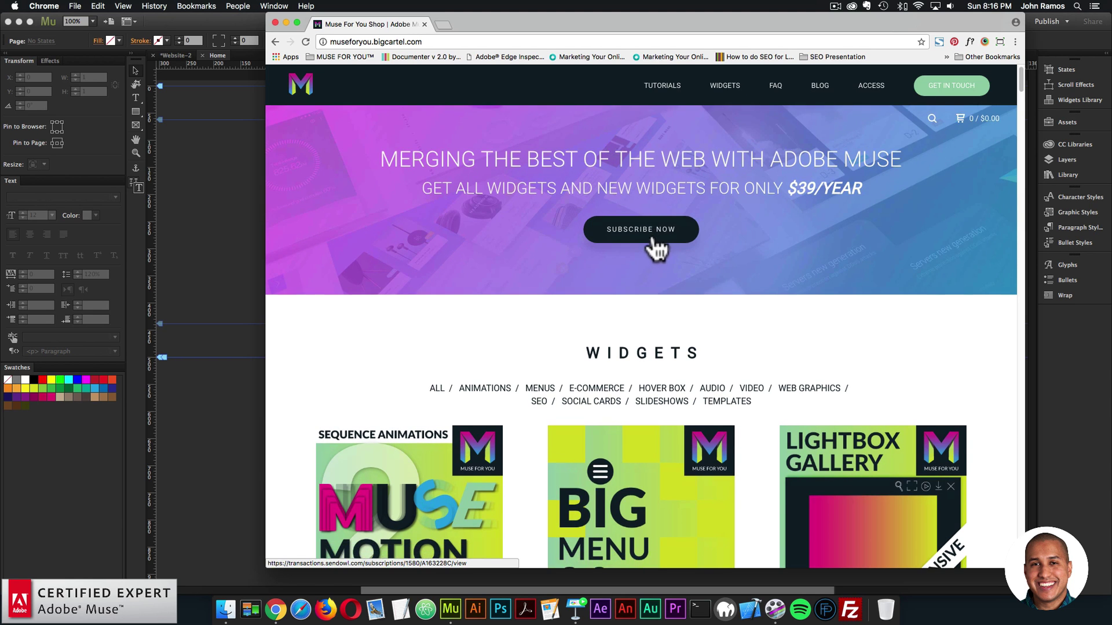
pyautogui.scroll(-5, 618, 241)
pyautogui.scroll(-2, 636, 255)
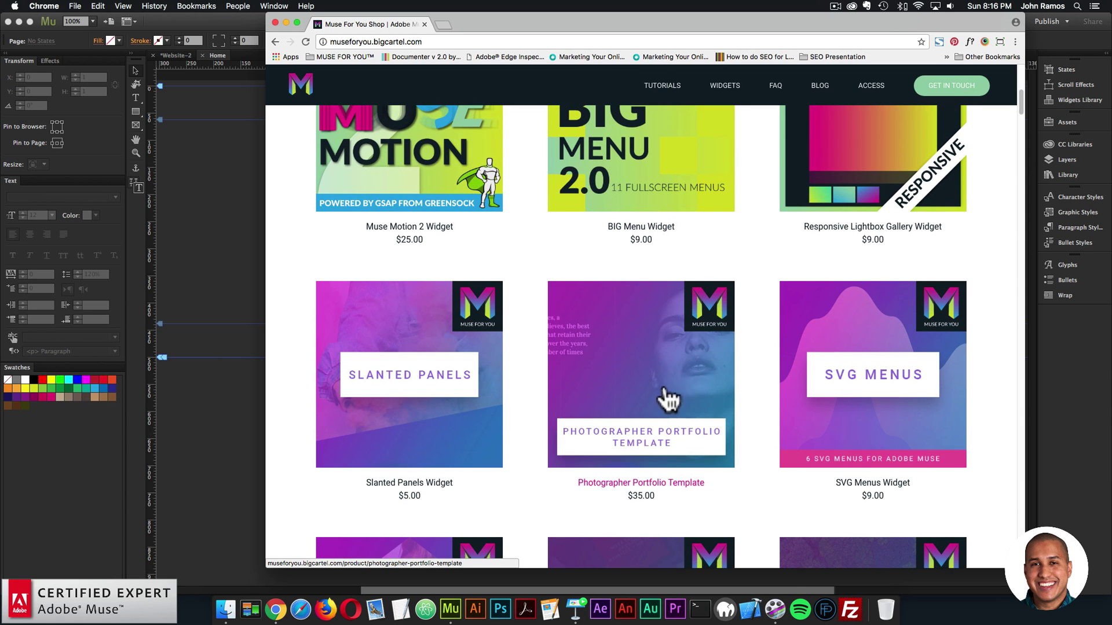
pyautogui.click(640, 365)
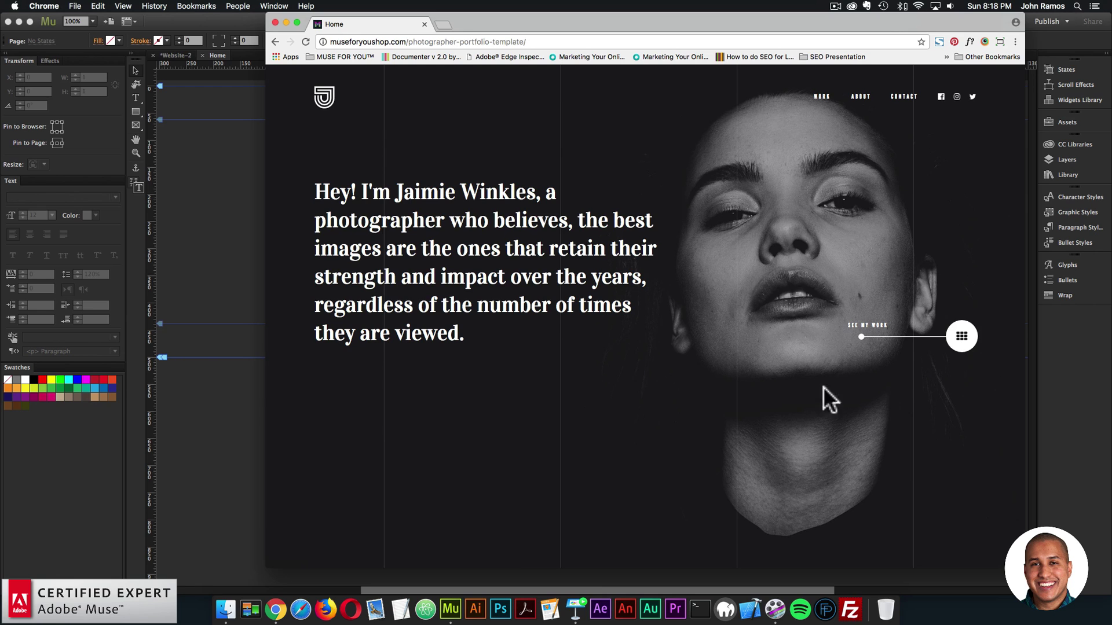
# Step: Go to the template's Work, then Motion page, and play, pause and close a project video
pyautogui.click(819, 96)
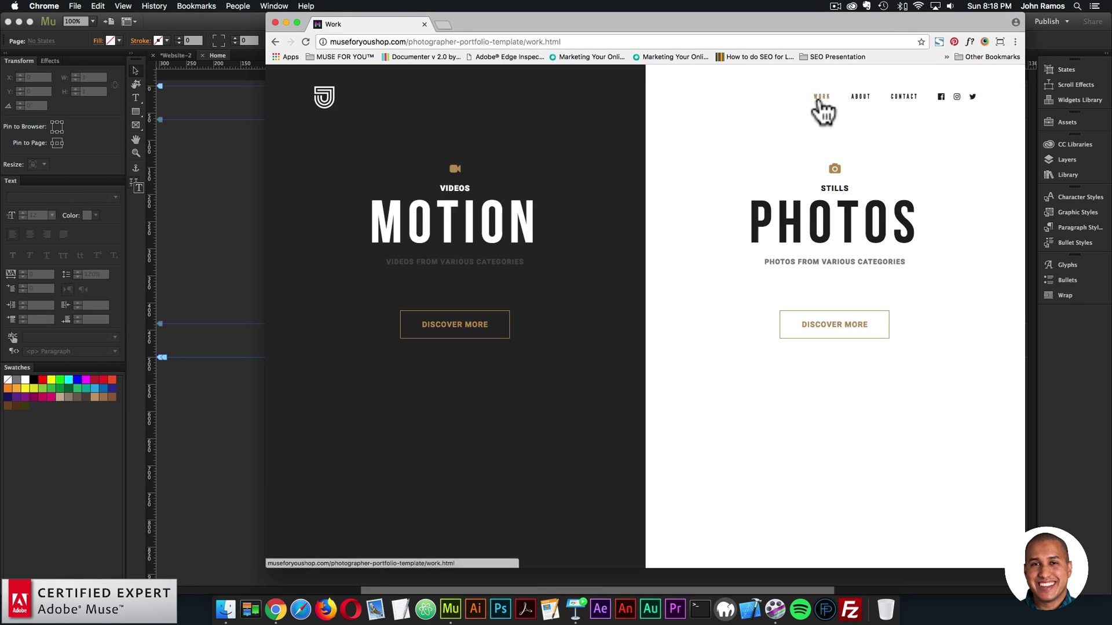
pyautogui.click(471, 329)
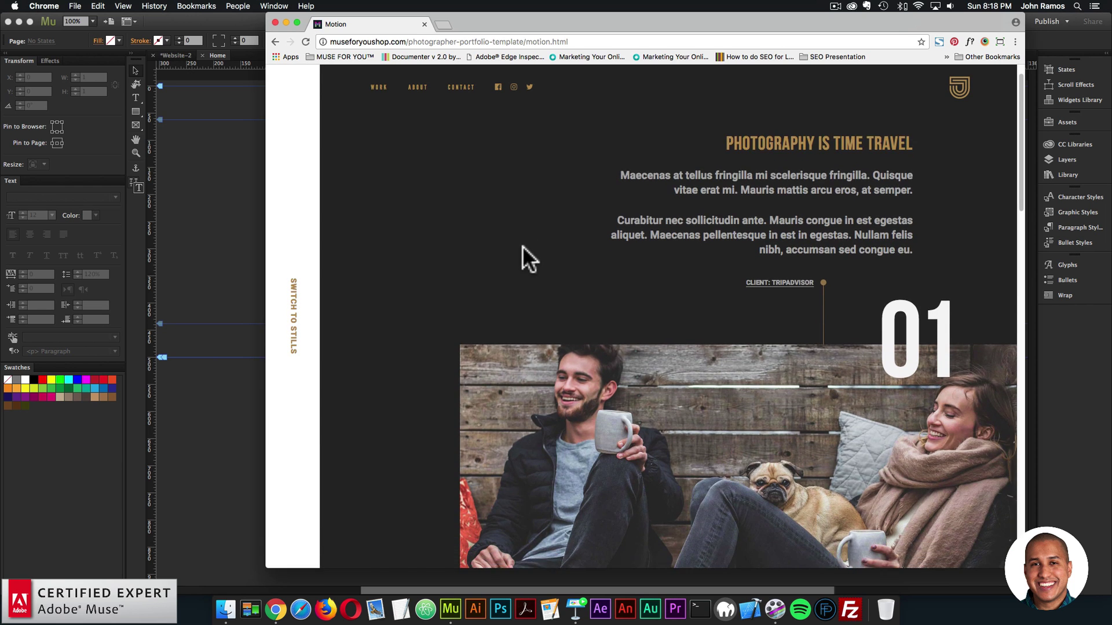
pyautogui.scroll(-3, 522, 245)
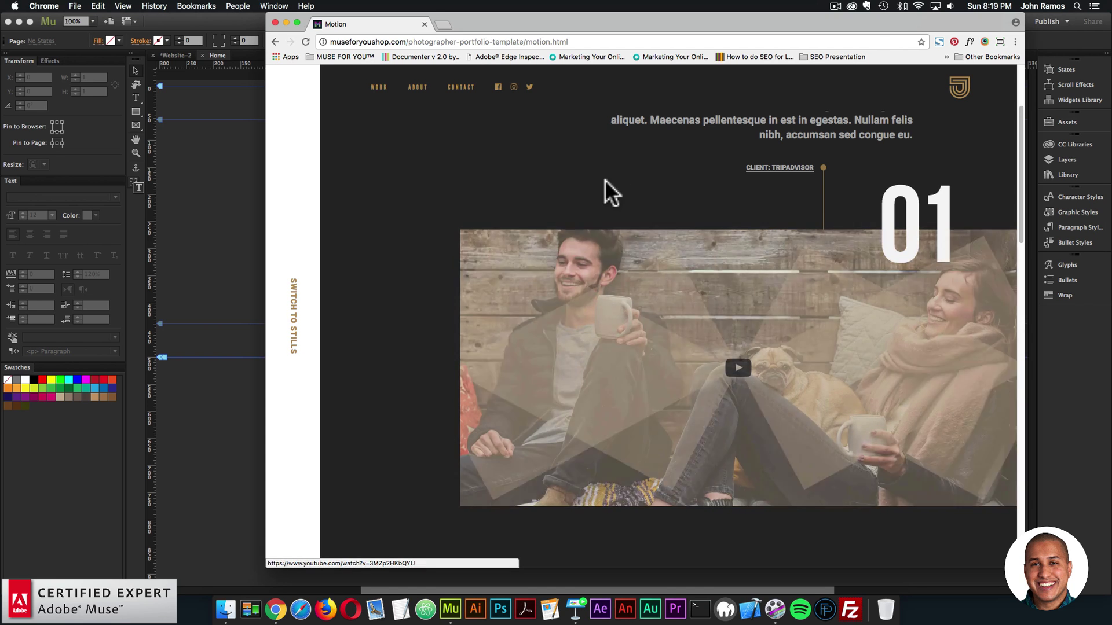
pyautogui.click(697, 340)
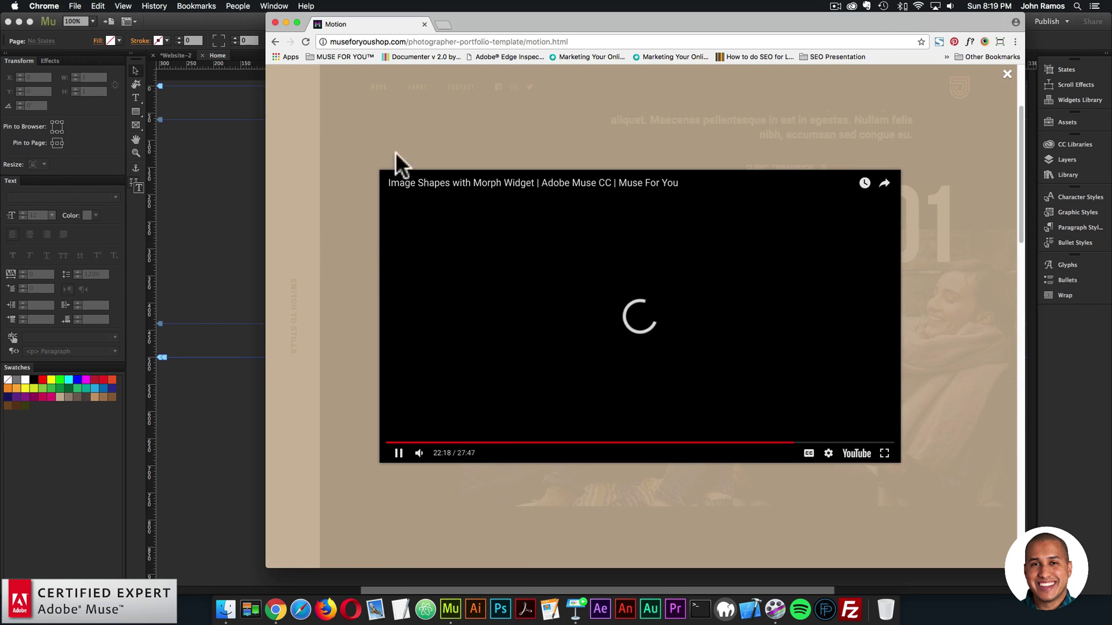
pyautogui.click(398, 455)
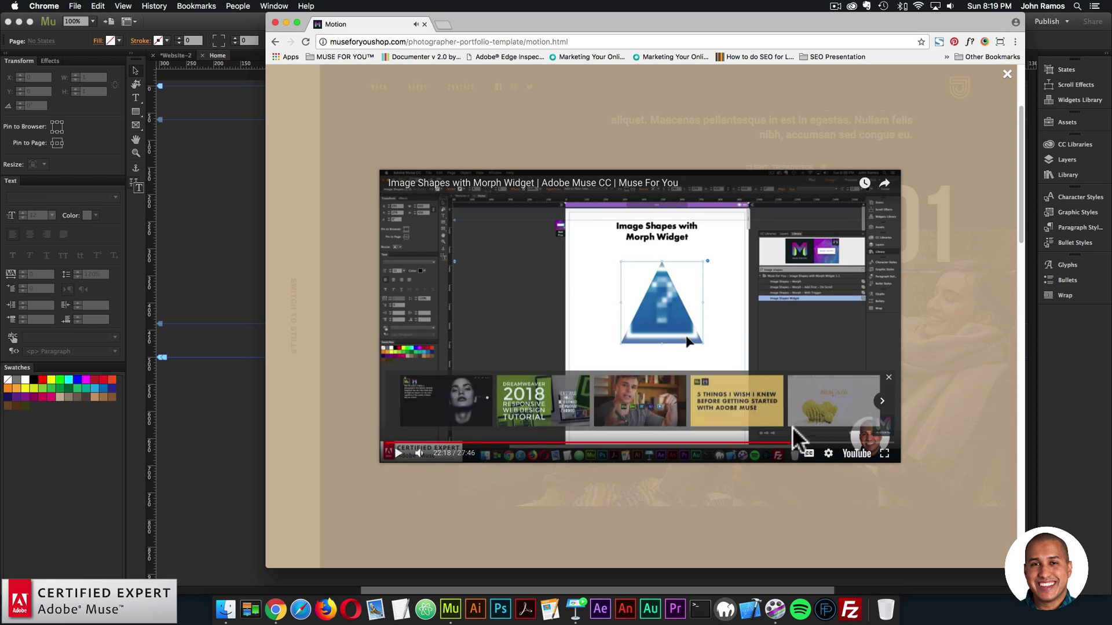
pyautogui.click(939, 317)
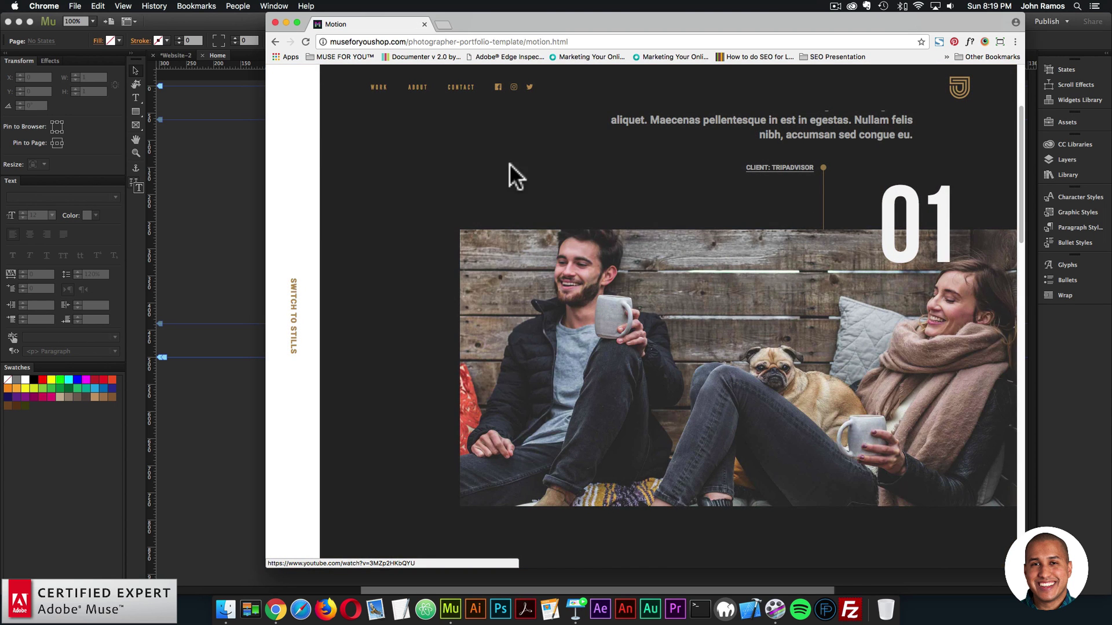
# Step: Scroll through the Motion page, then switch to the Stills page
pyautogui.scroll(-3, 394, 165)
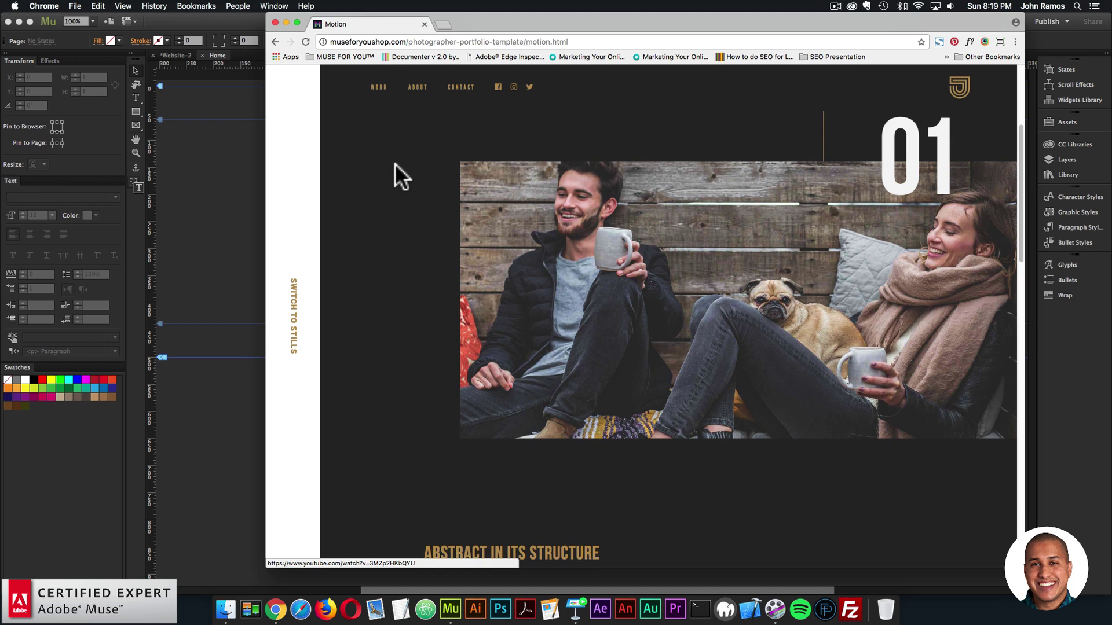
pyautogui.scroll(-10, 397, 158)
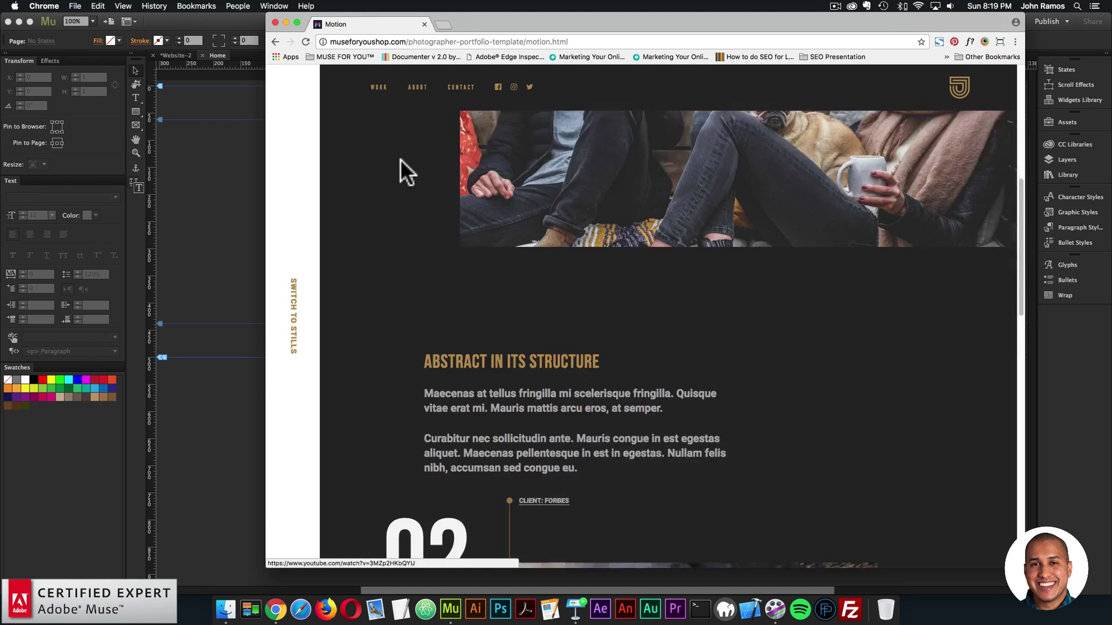
pyautogui.scroll(-10, 700, 265)
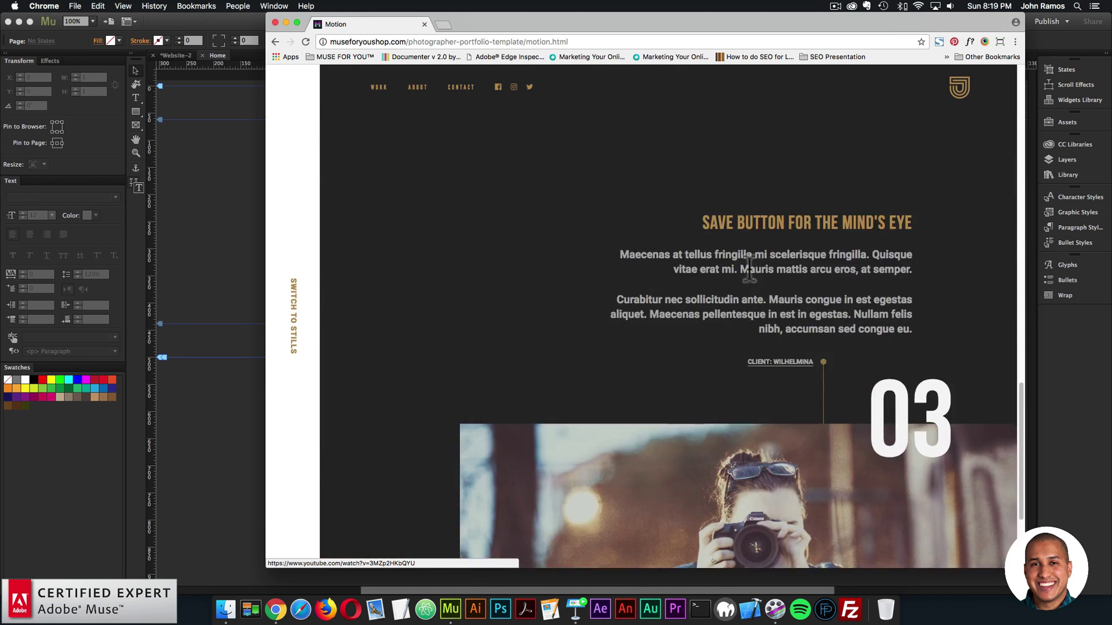
pyautogui.scroll(-2, 670, 399)
pyautogui.scroll(15, 618, 395)
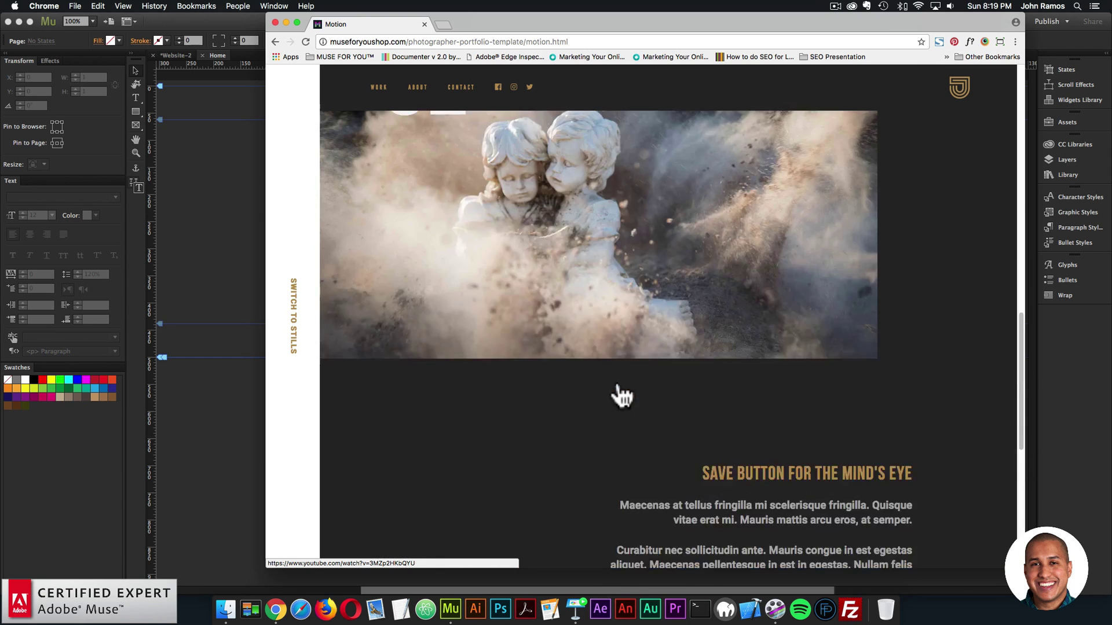
pyautogui.scroll(5, 633, 367)
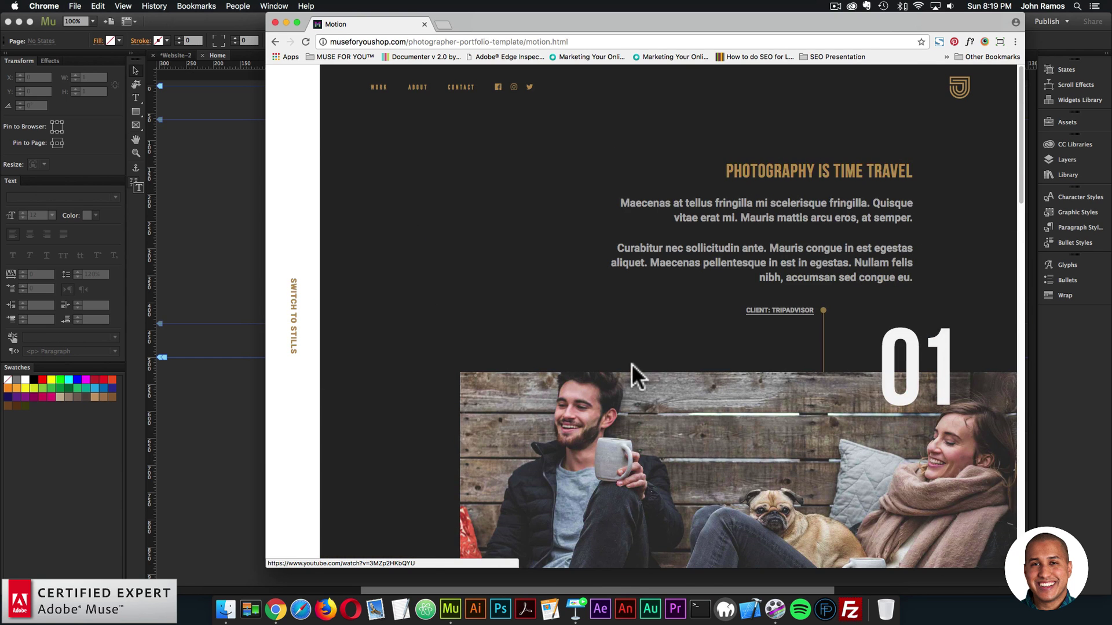
pyautogui.click(293, 312)
# Step: Scroll the Stills page, view the sample slideshow, and return to Stills
pyautogui.scroll(-15, 637, 370)
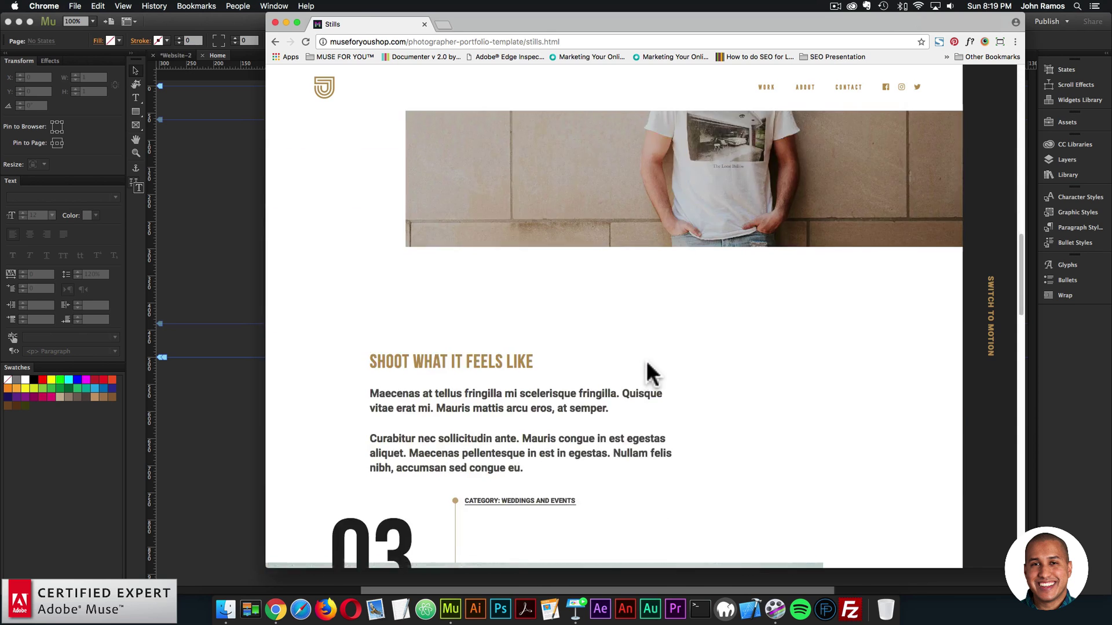
pyautogui.scroll(-5, 646, 360)
pyautogui.scroll(20, 640, 367)
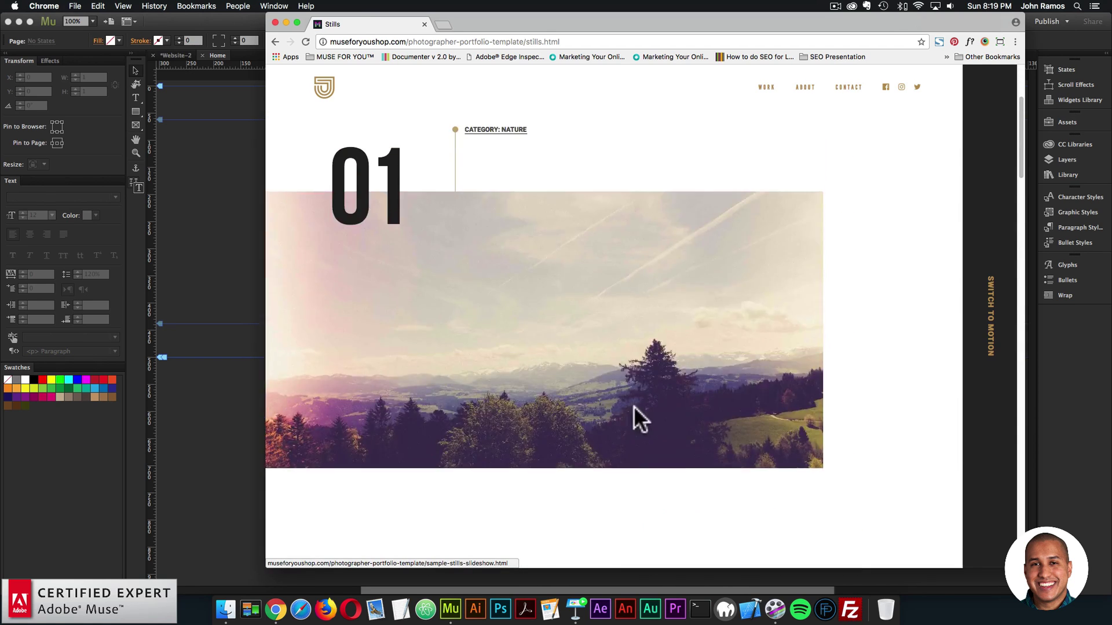
pyautogui.click(640, 360)
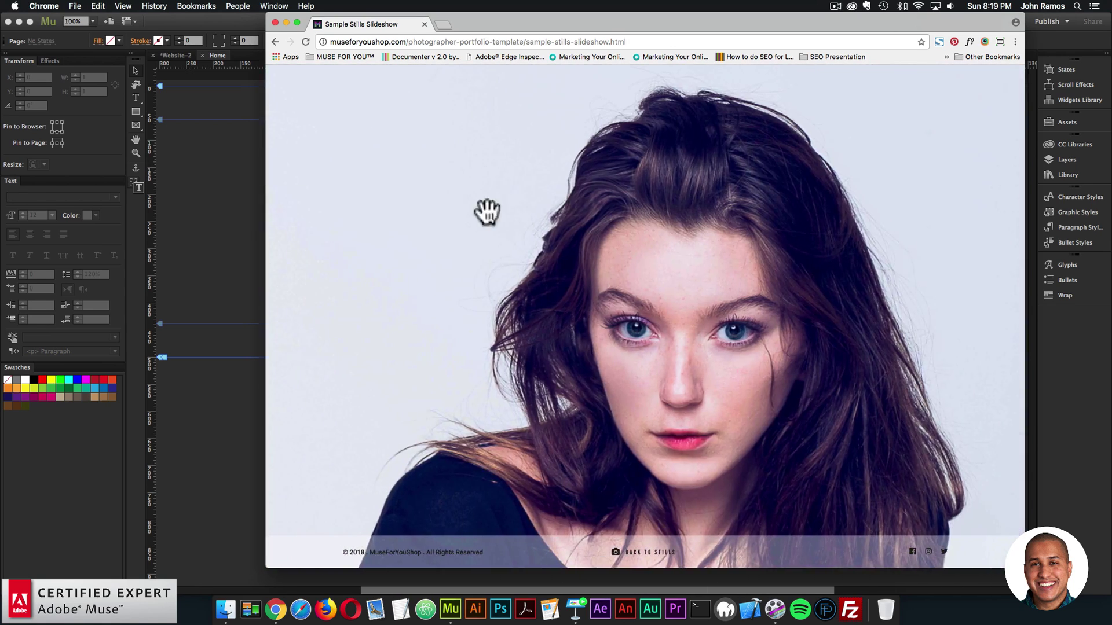
pyautogui.click(275, 42)
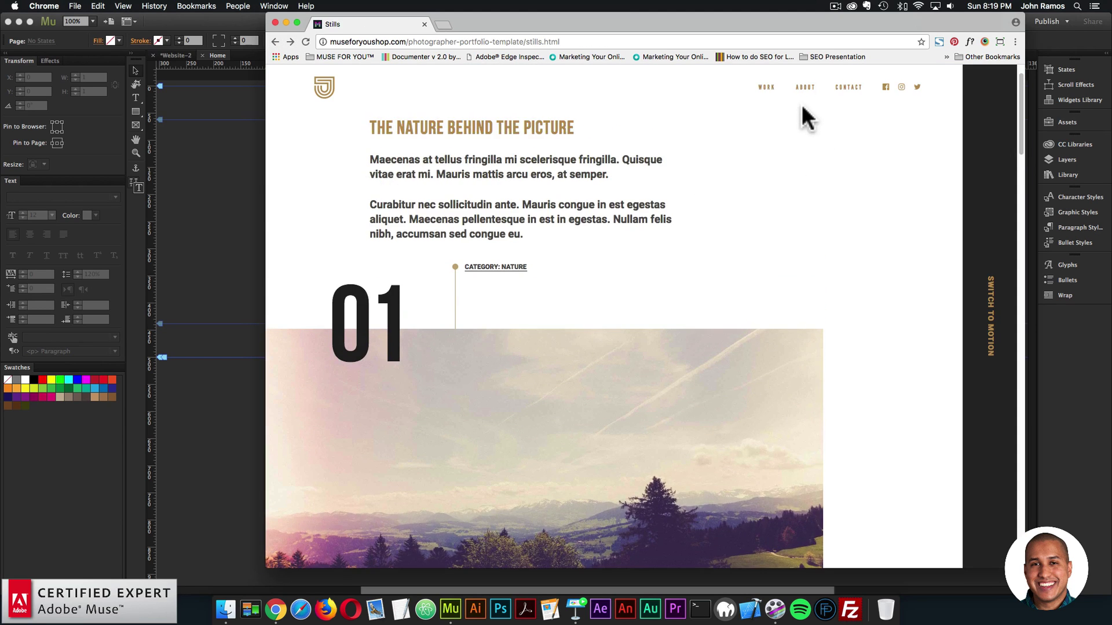
# Step: View the template's About and Contact pages, then go back to previous pages
pyautogui.click(804, 88)
pyautogui.scroll(-15, 669, 214)
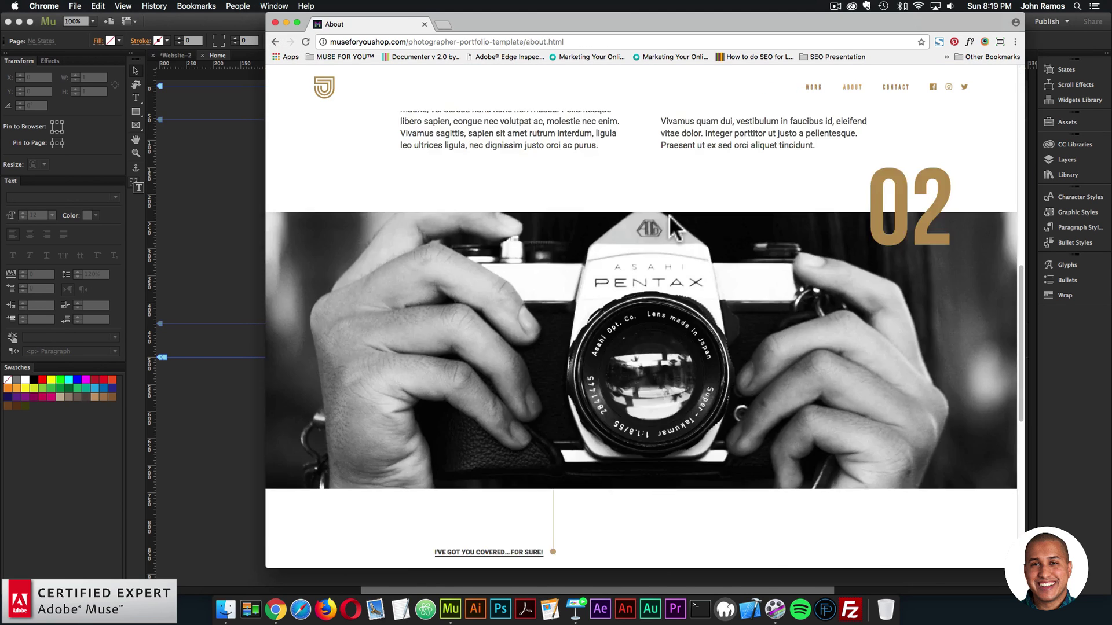
pyautogui.scroll(20, 668, 215)
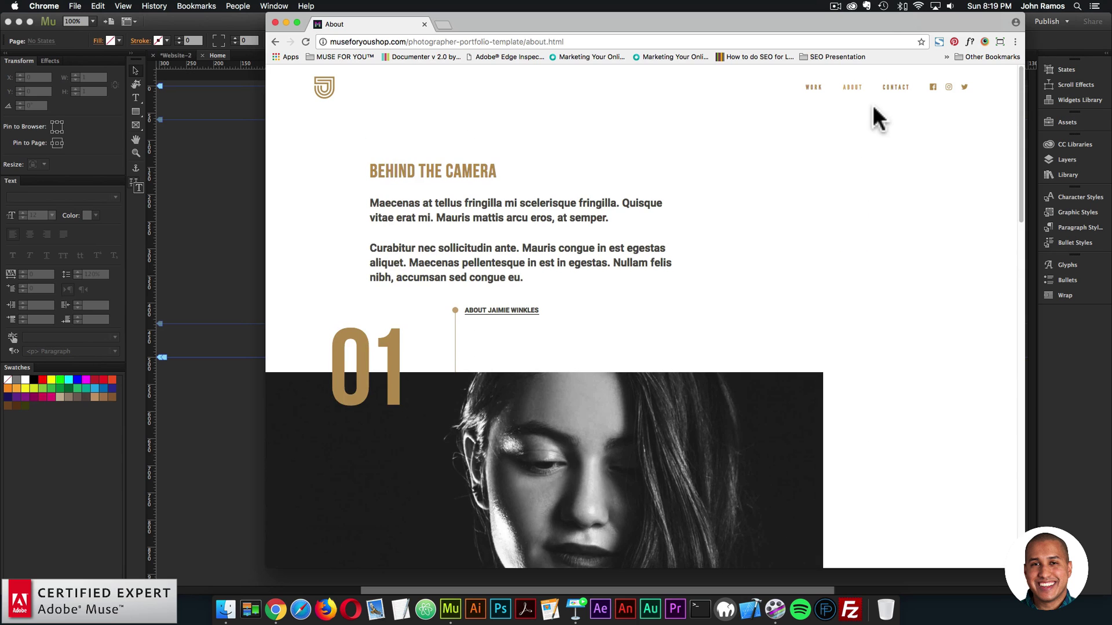
pyautogui.click(886, 88)
pyautogui.scroll(-3, 704, 255)
pyautogui.scroll(3, 702, 250)
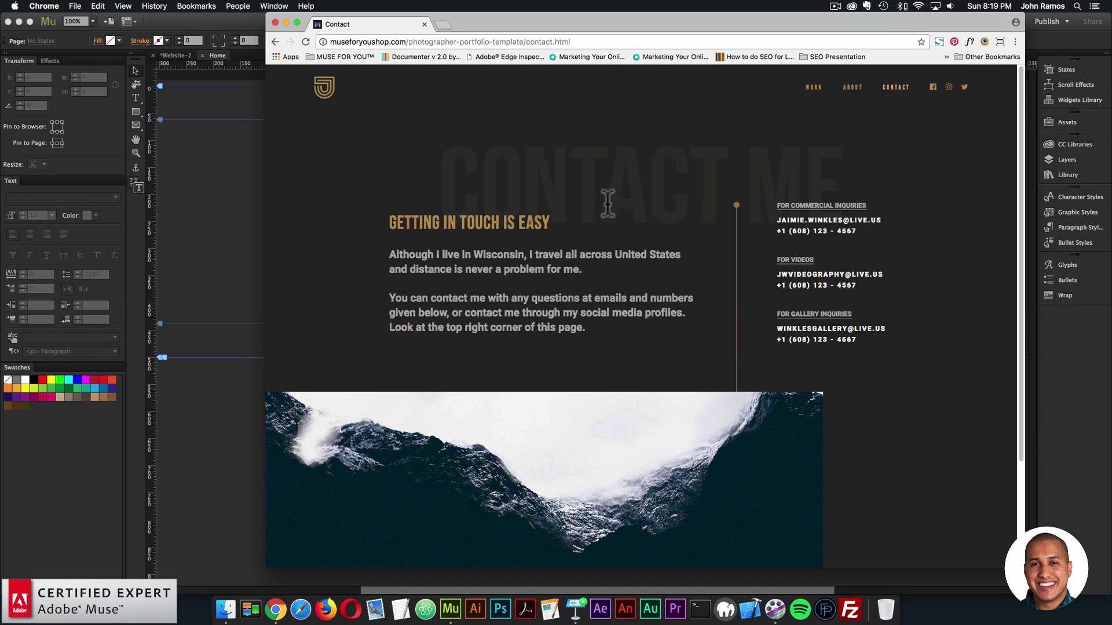
pyautogui.click(275, 41)
pyautogui.click(274, 38)
# Step: Go back in Chrome to the Photographer Portfolio Template product page
pyautogui.click(274, 38)
pyautogui.click(274, 38)
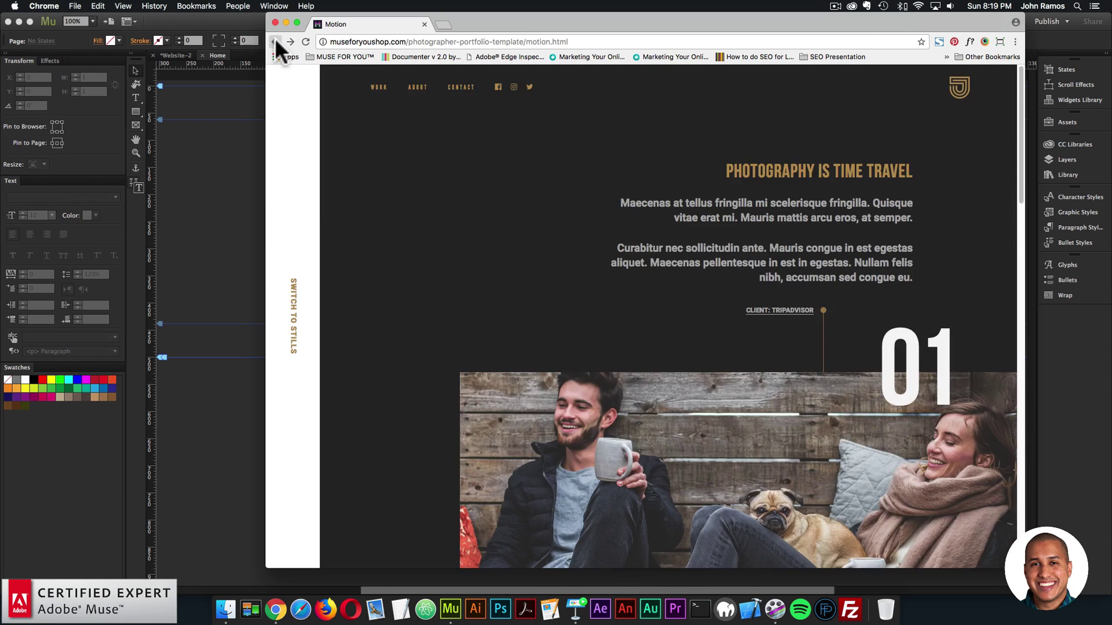
pyautogui.click(275, 38)
pyautogui.click(275, 39)
pyautogui.click(275, 38)
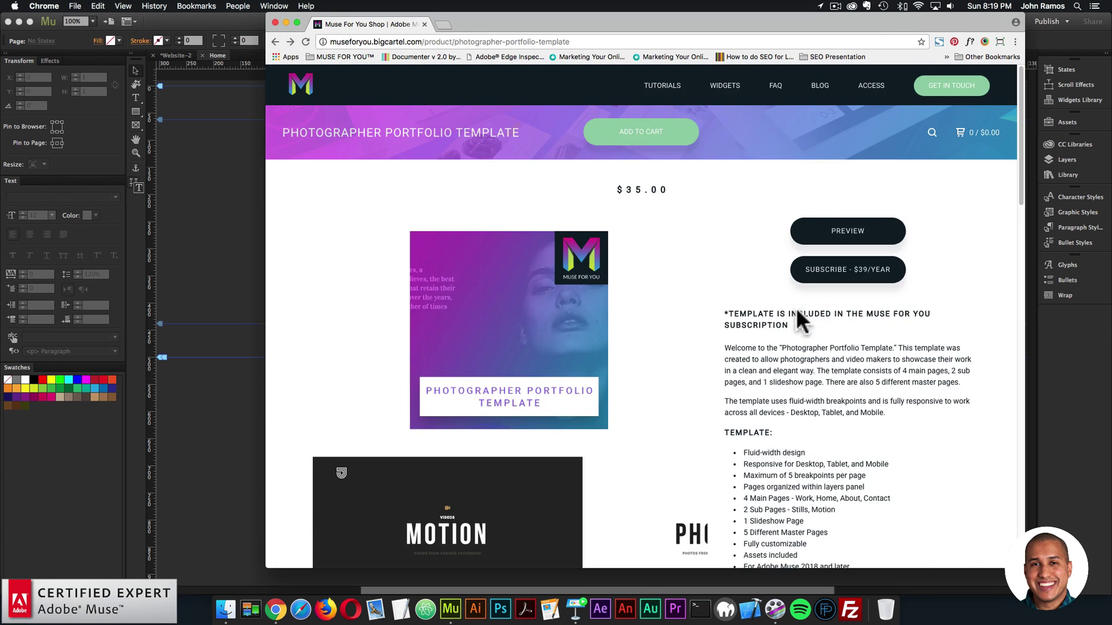
# Step: Scroll down to the 'Widgets used in template' list and the embedded video
pyautogui.scroll(-10, 795, 307)
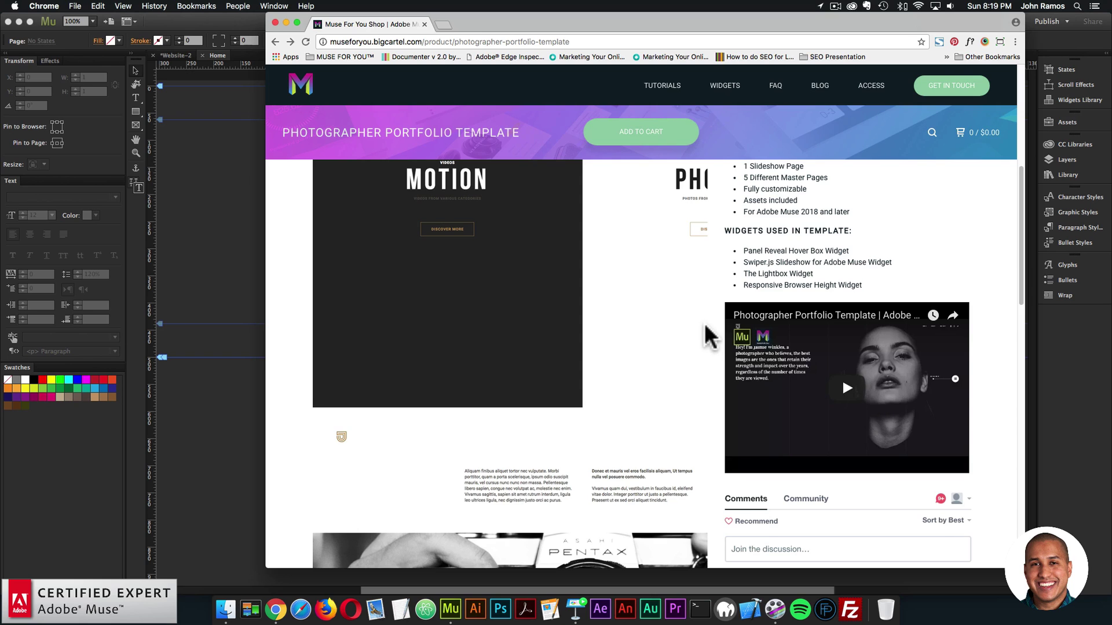
pyautogui.scroll(4, 700, 327)
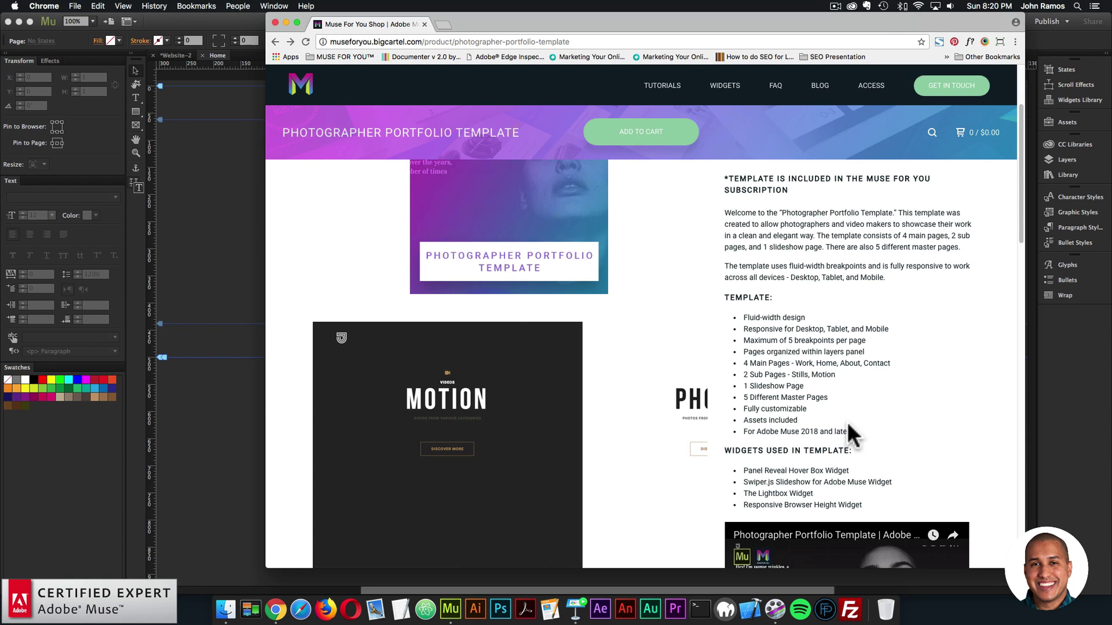
pyautogui.scroll(-1, 840, 423)
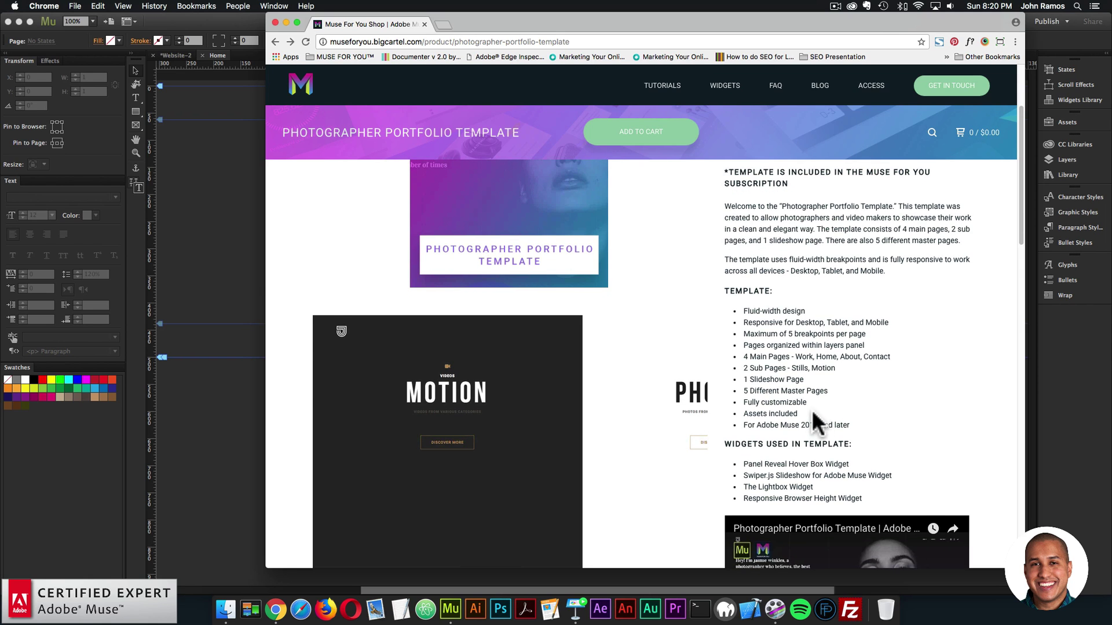
pyautogui.scroll(-3, 815, 409)
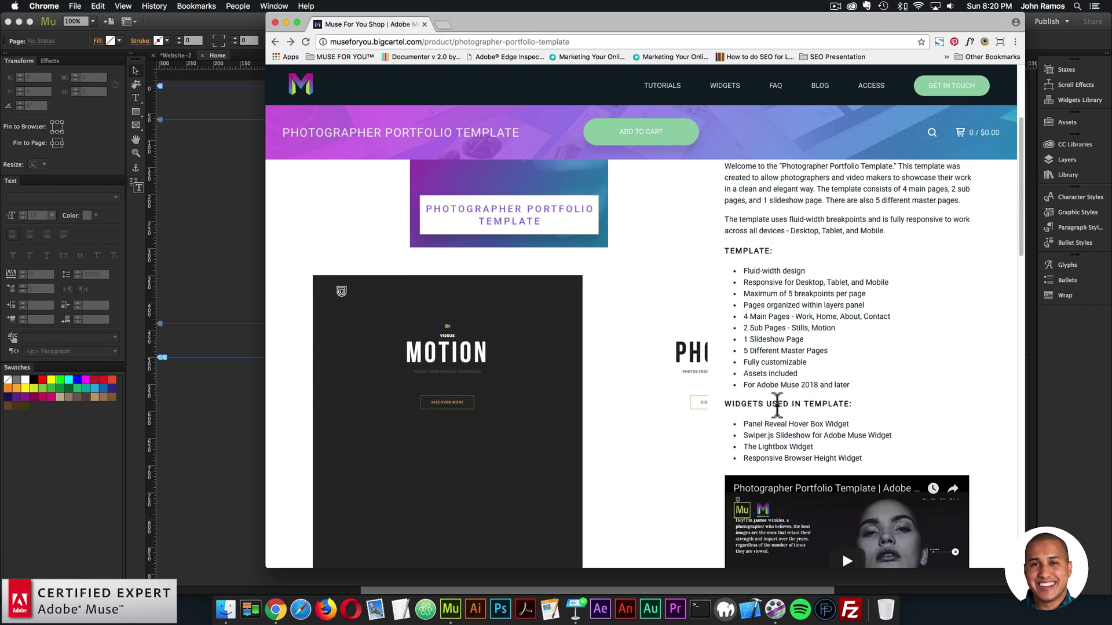
pyautogui.scroll(-1, 798, 409)
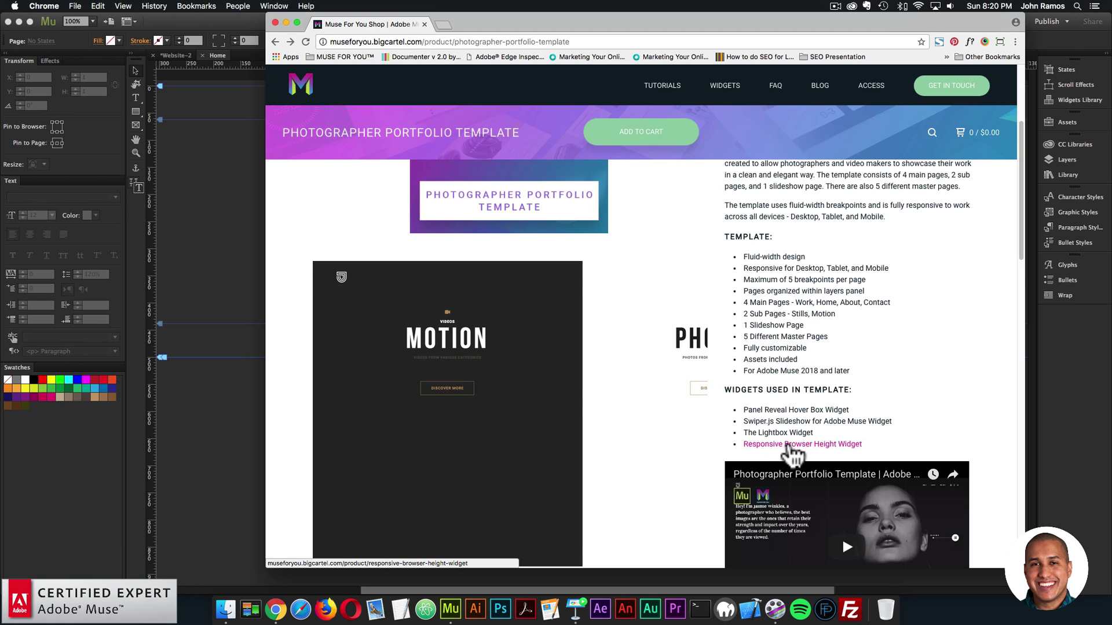
pyautogui.scroll(-1, 938, 440)
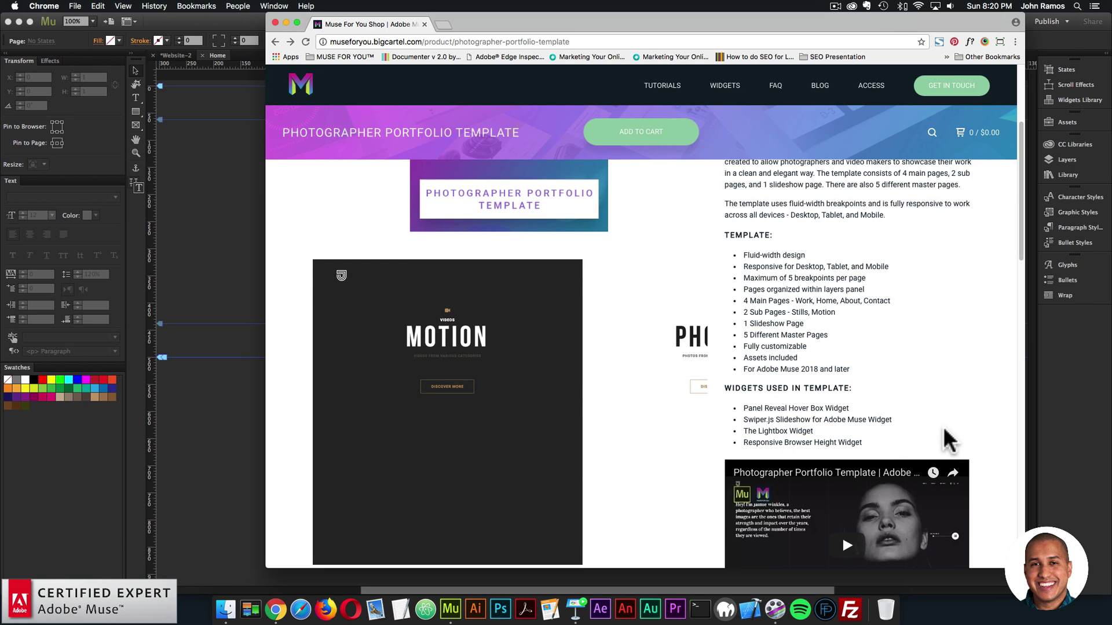
# Step: Show the Keynote slide's Video Player 2.0 Update item, then return to the Muse document
pyautogui.click(577, 599)
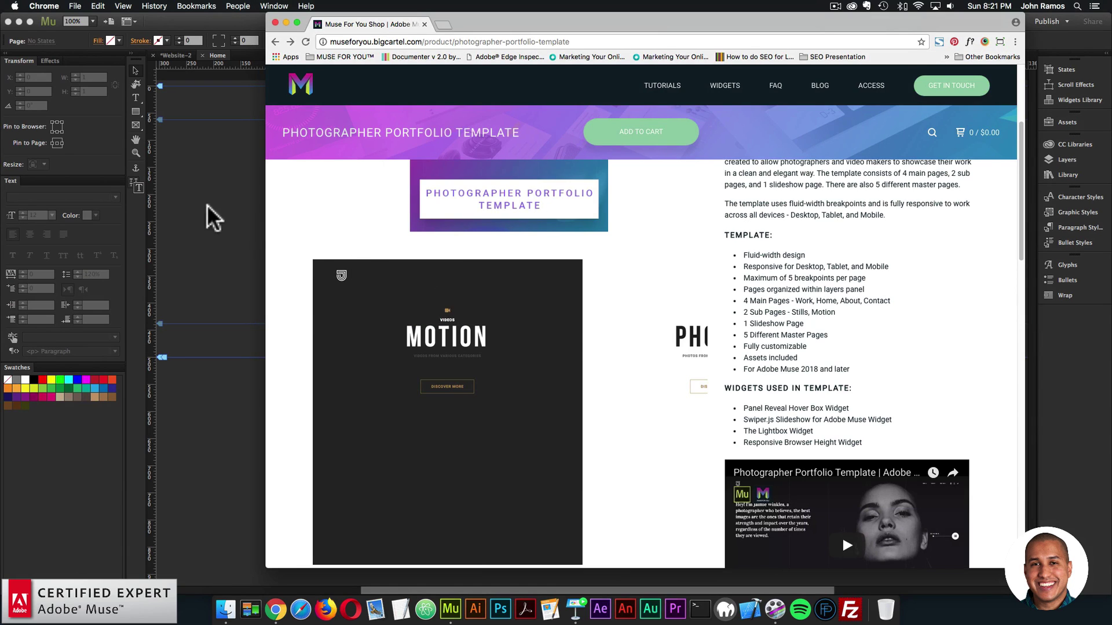
pyautogui.click(208, 203)
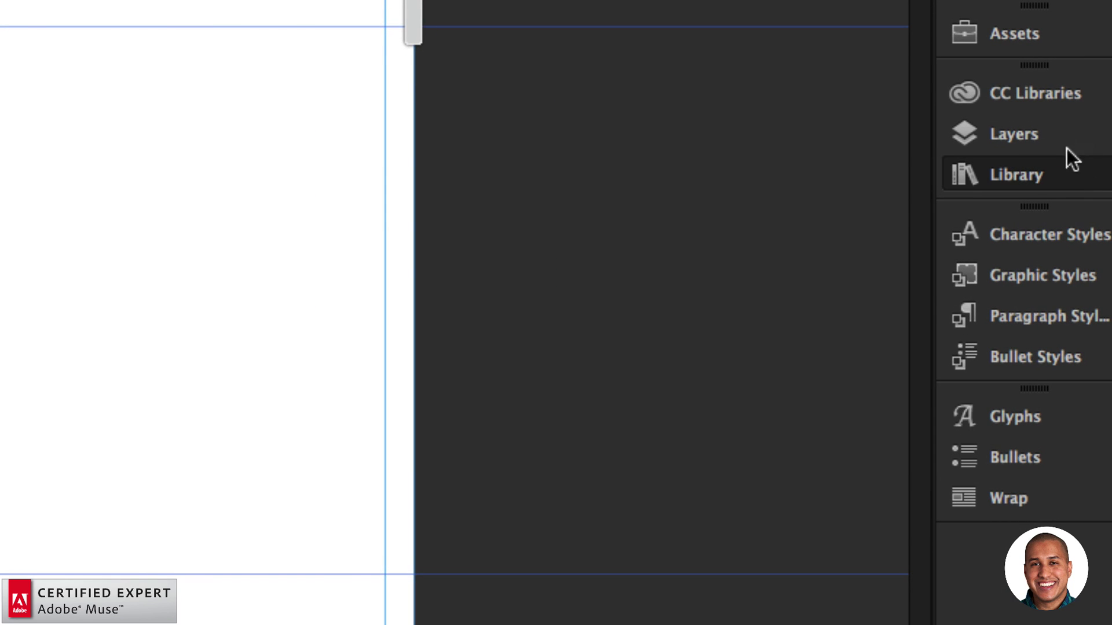
# Step: Search the Library for 'vp2' and place 'VP2 – Add First' beside the page top
pyautogui.click(1067, 172)
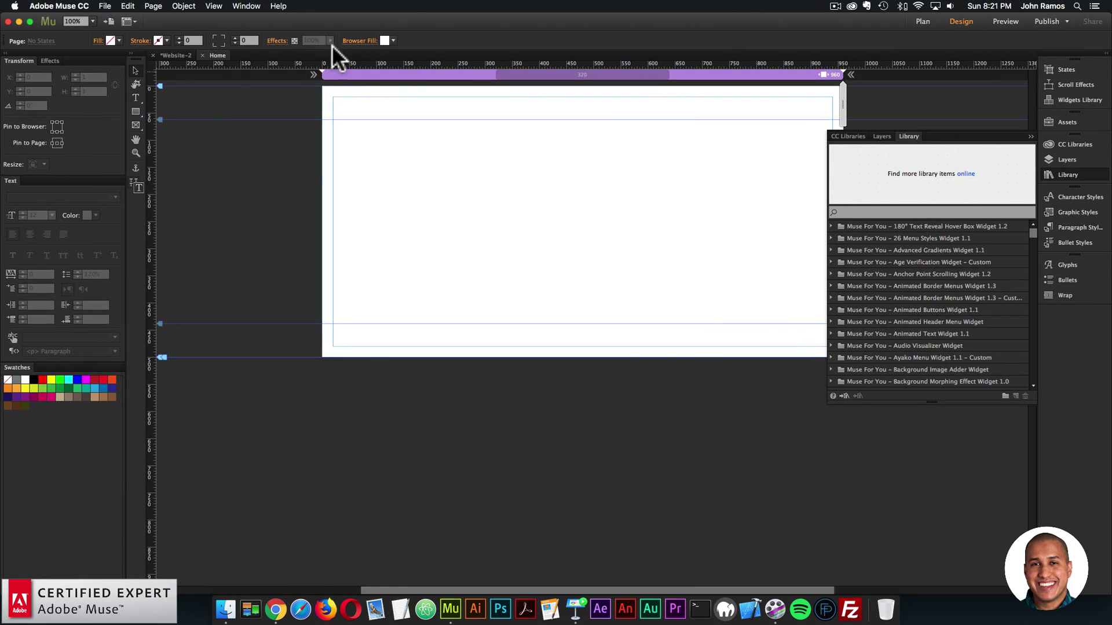
pyautogui.click(248, 7)
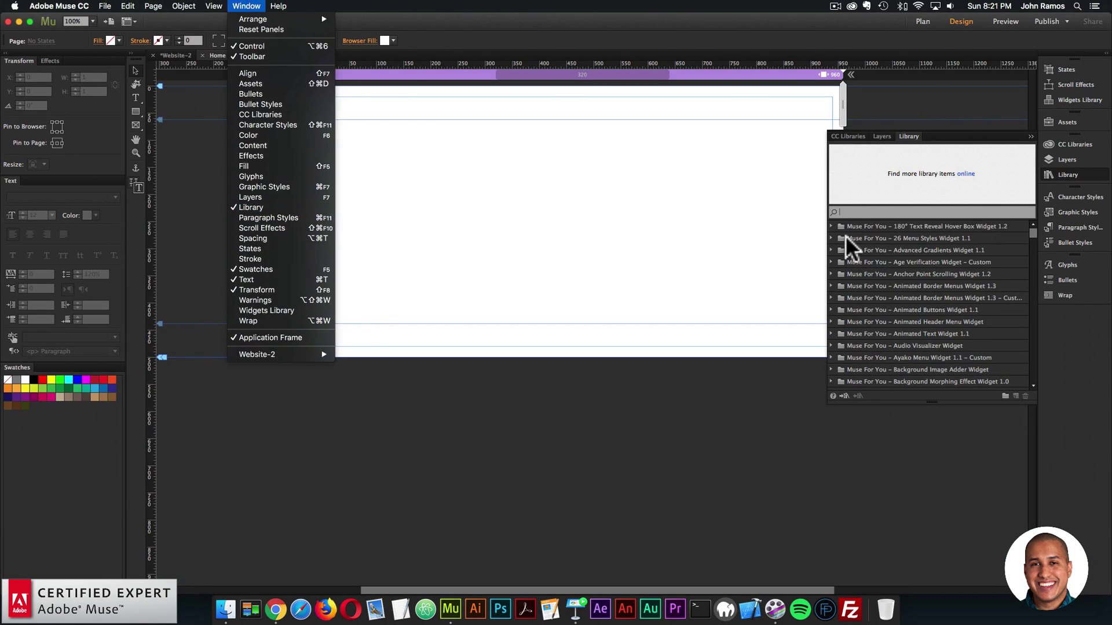
pyautogui.click(874, 208)
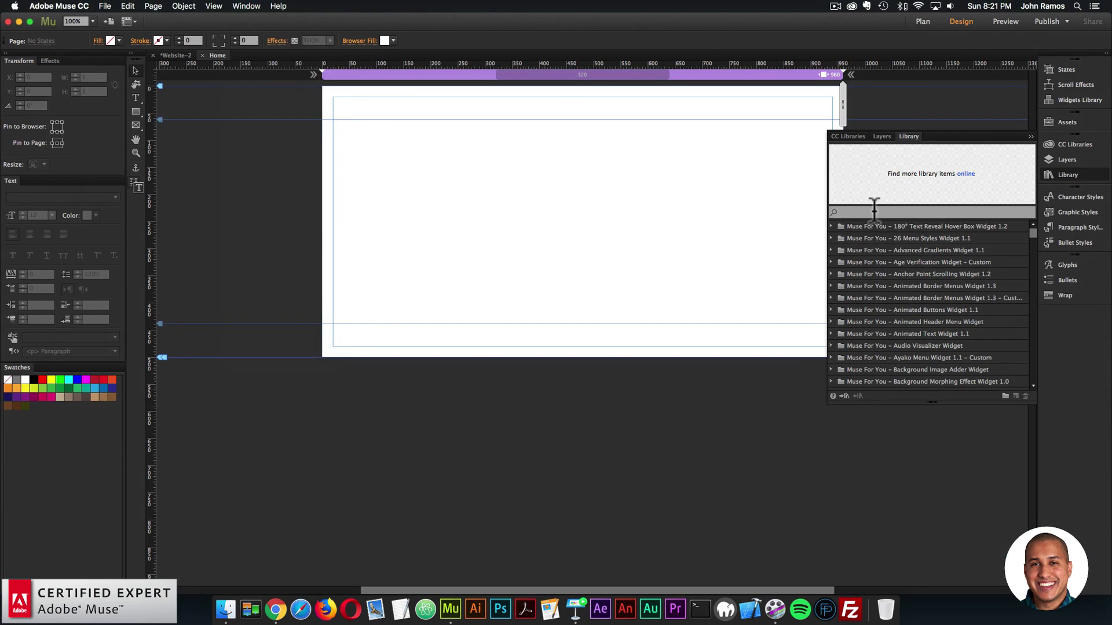
pyautogui.write('vp2')
pyautogui.click(869, 237)
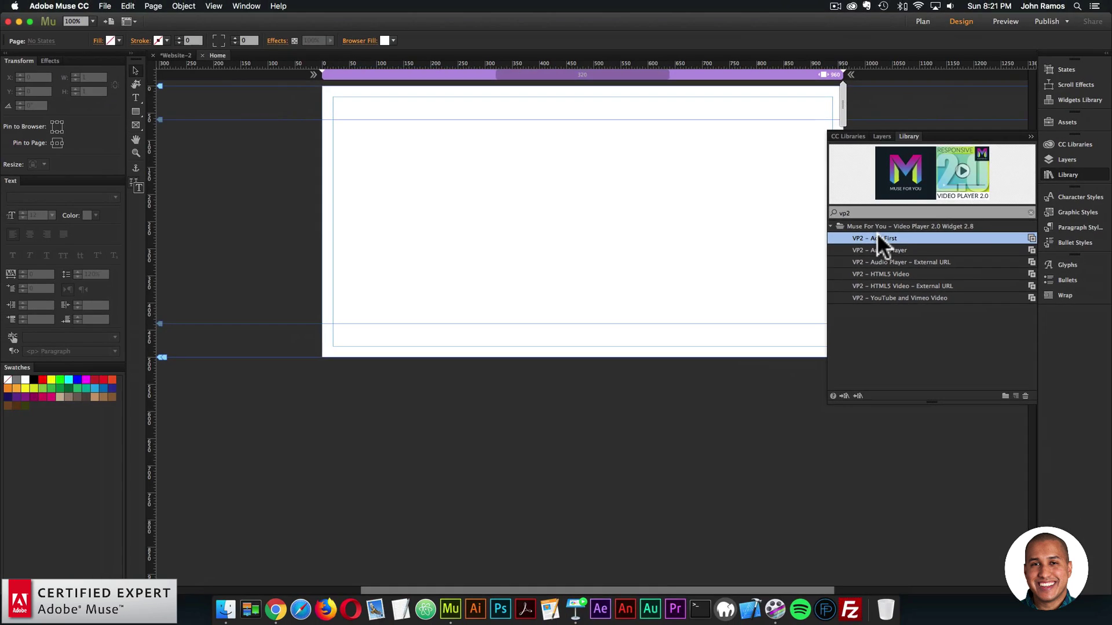
pyautogui.moveTo(848, 234); pyautogui.dragTo(283, 117)
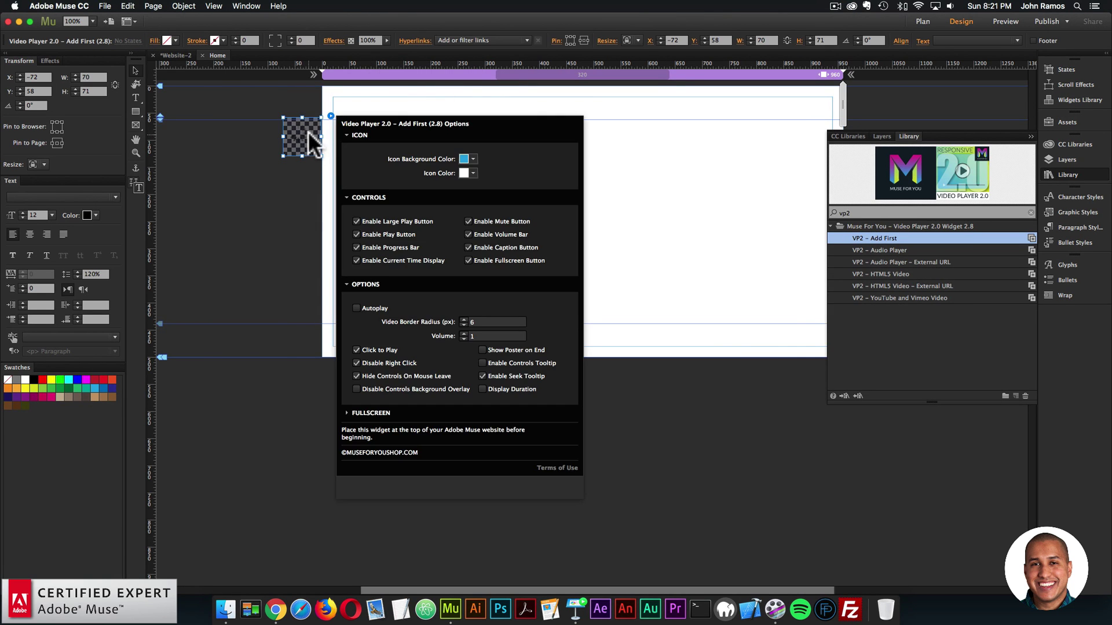
# Step: Drag the 'VP2 – HTML5 Video' widget from the Library onto the page
pyautogui.click(521, 172)
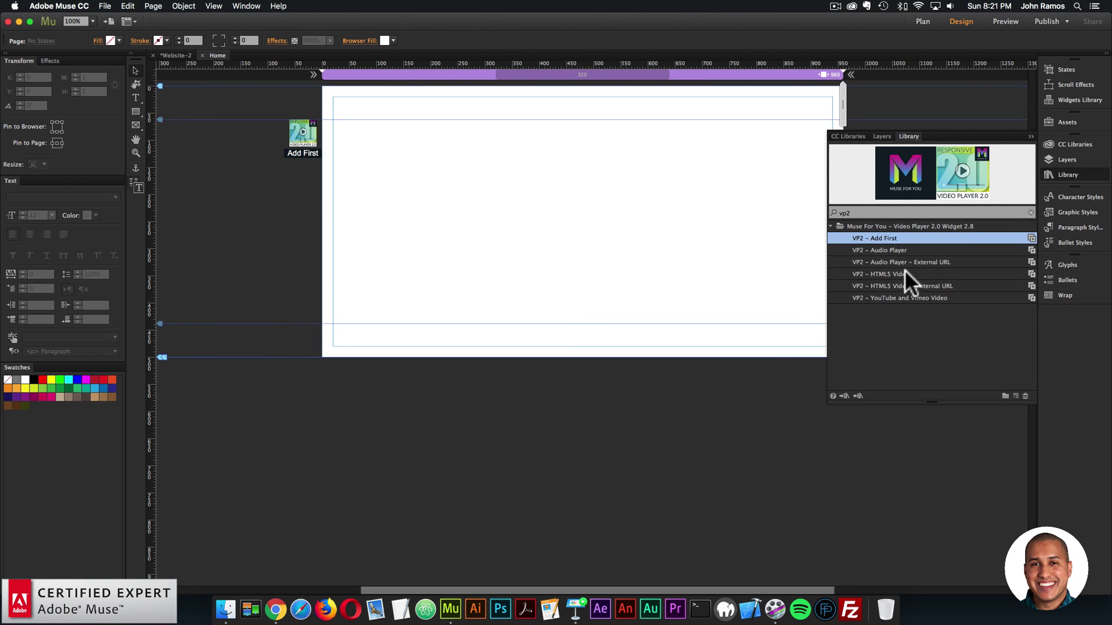
pyautogui.click(904, 273)
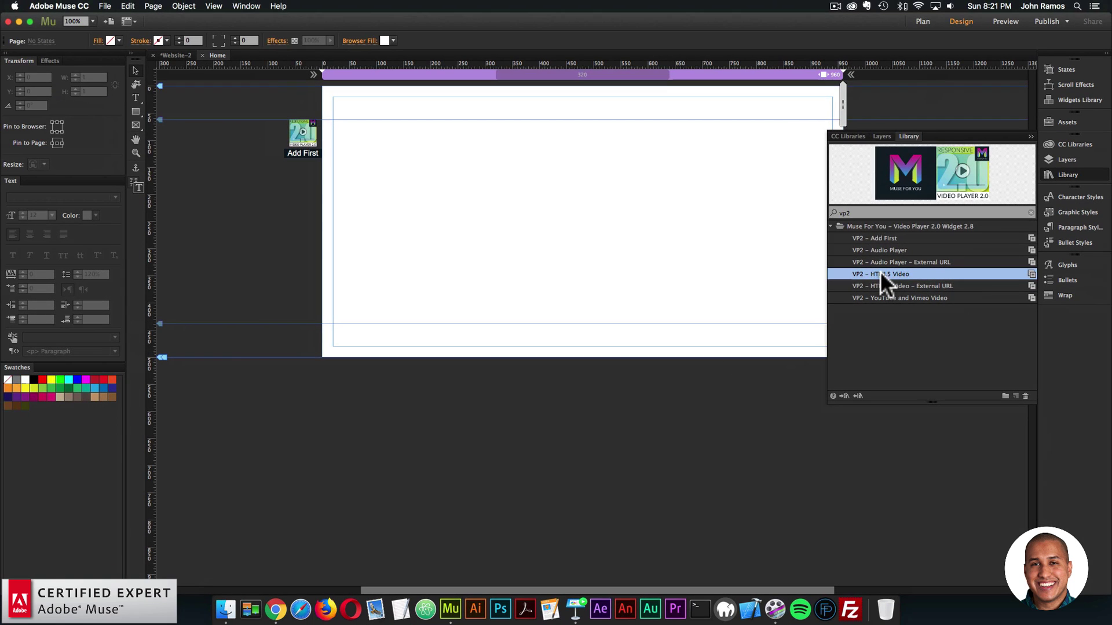
pyautogui.moveTo(842, 276); pyautogui.dragTo(464, 106)
# Step: Position the player at top centre with 41.mp4.mp4 as MP4 and 41-poster-image.png as poster
pyautogui.moveTo(623, 164); pyautogui.dragTo(600, 174)
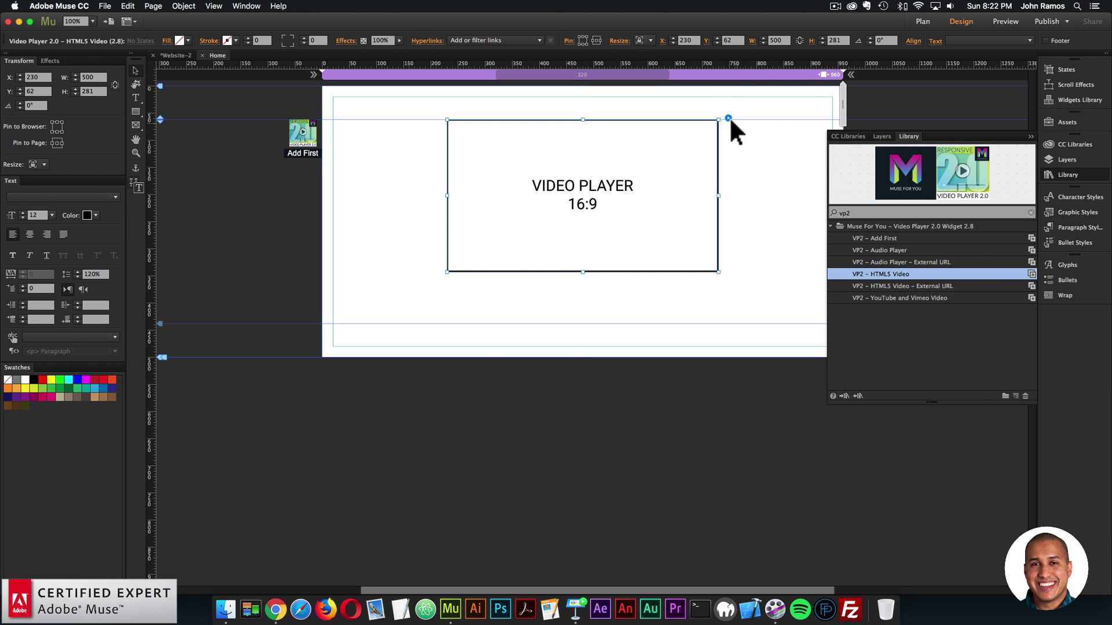
pyautogui.click(728, 117)
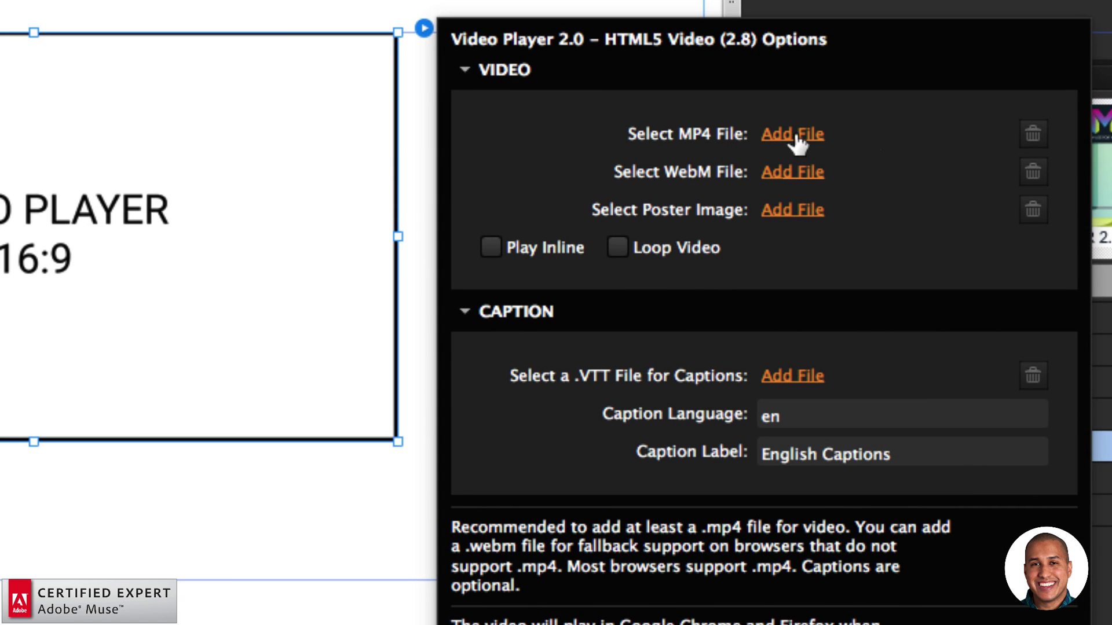
pyautogui.click(798, 138)
pyautogui.doubleClick(658, 95)
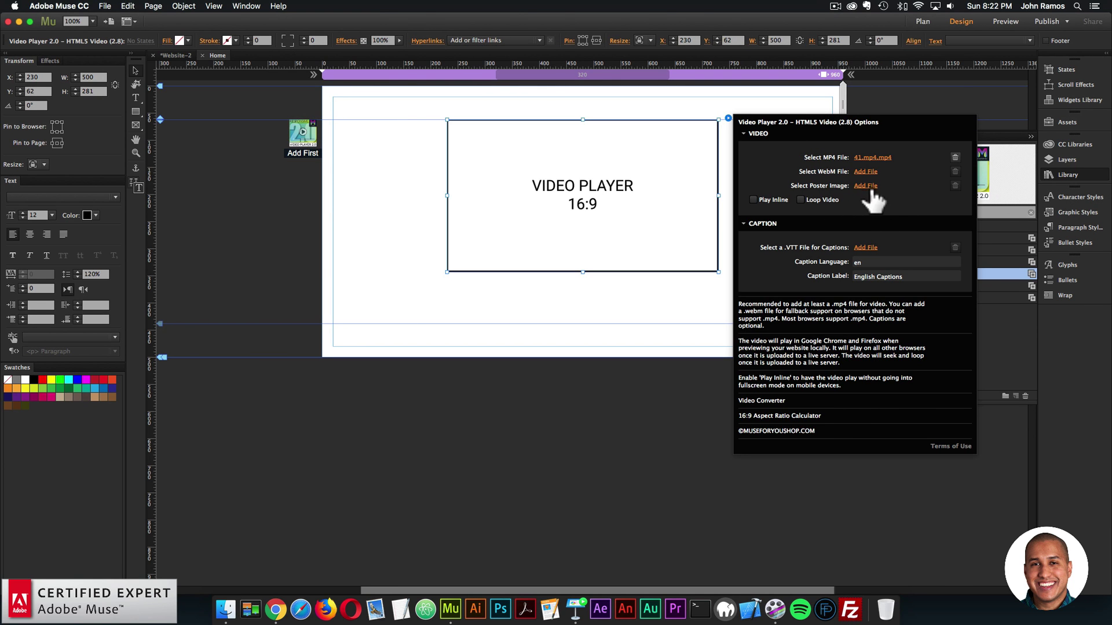
pyautogui.click(860, 187)
pyautogui.doubleClick(581, 86)
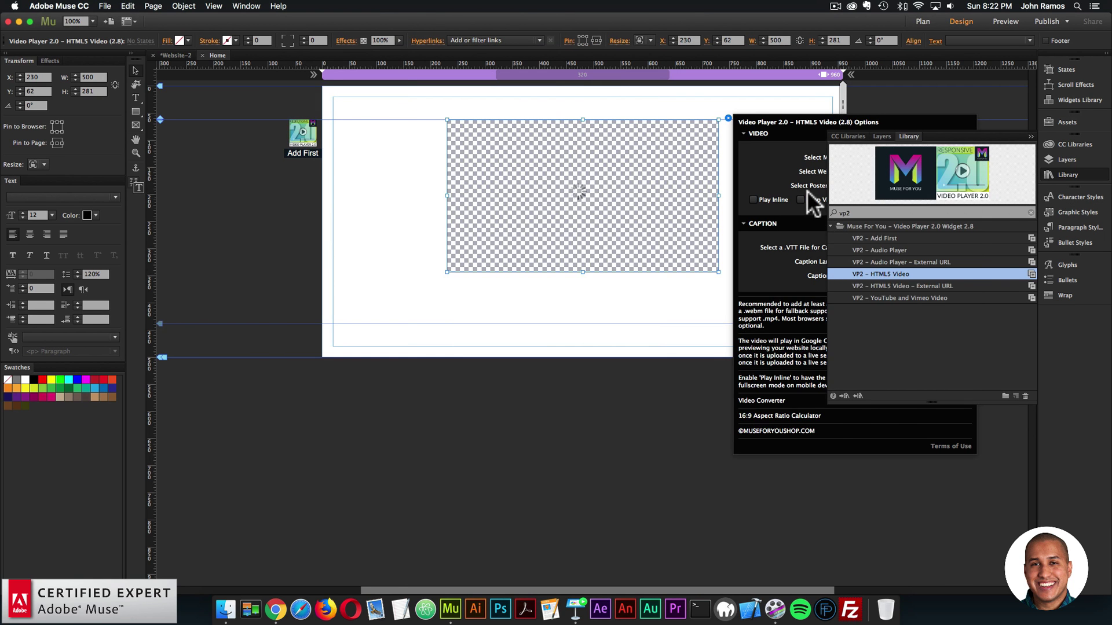
pyautogui.click(727, 118)
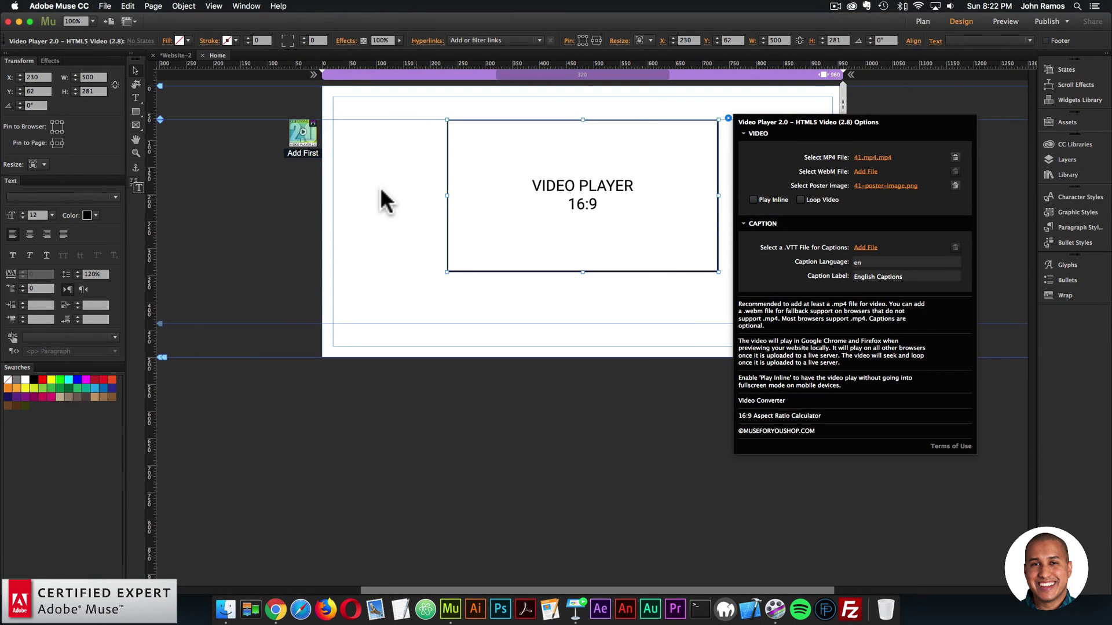
pyautogui.click(380, 191)
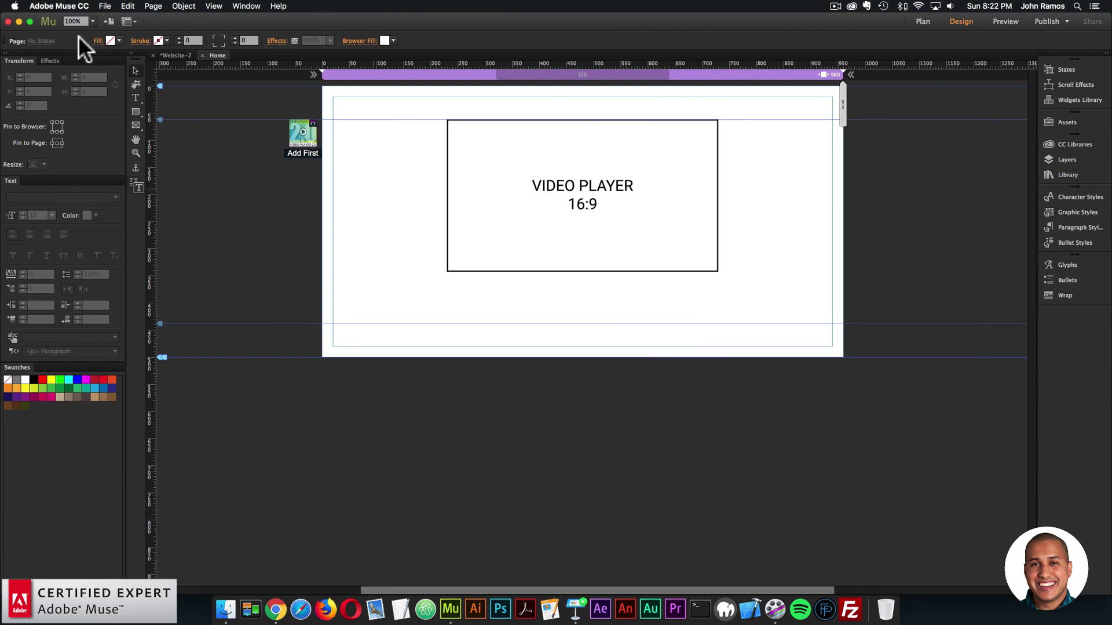
# Step: Preview the page in Chrome, play and pause the video, then return to Muse
pyautogui.click(104, 6)
pyautogui.click(144, 177)
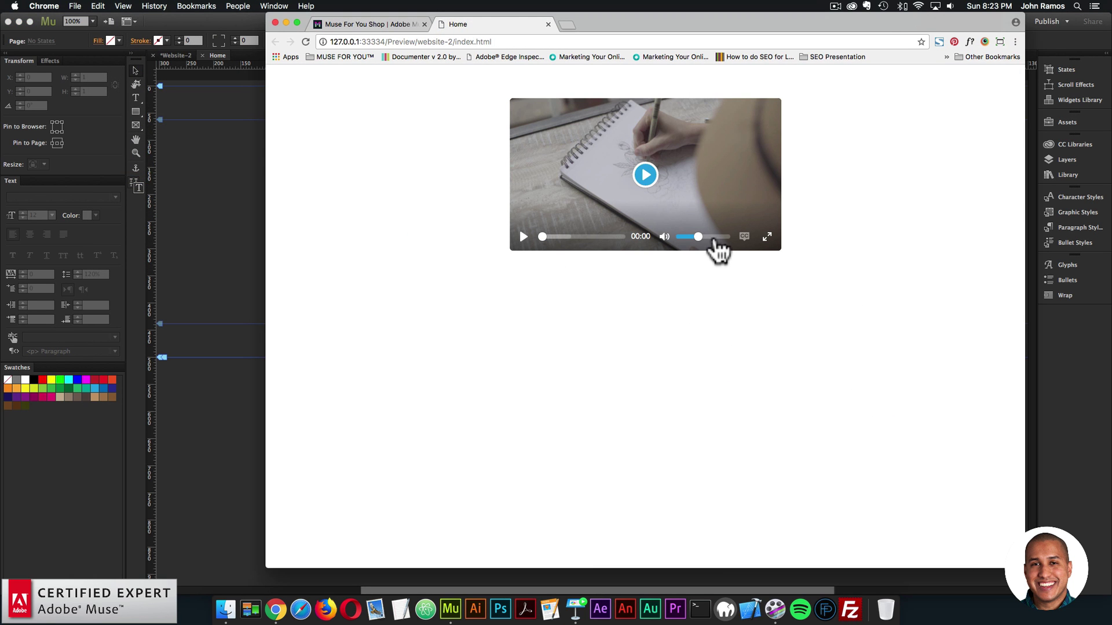
pyautogui.click(645, 175)
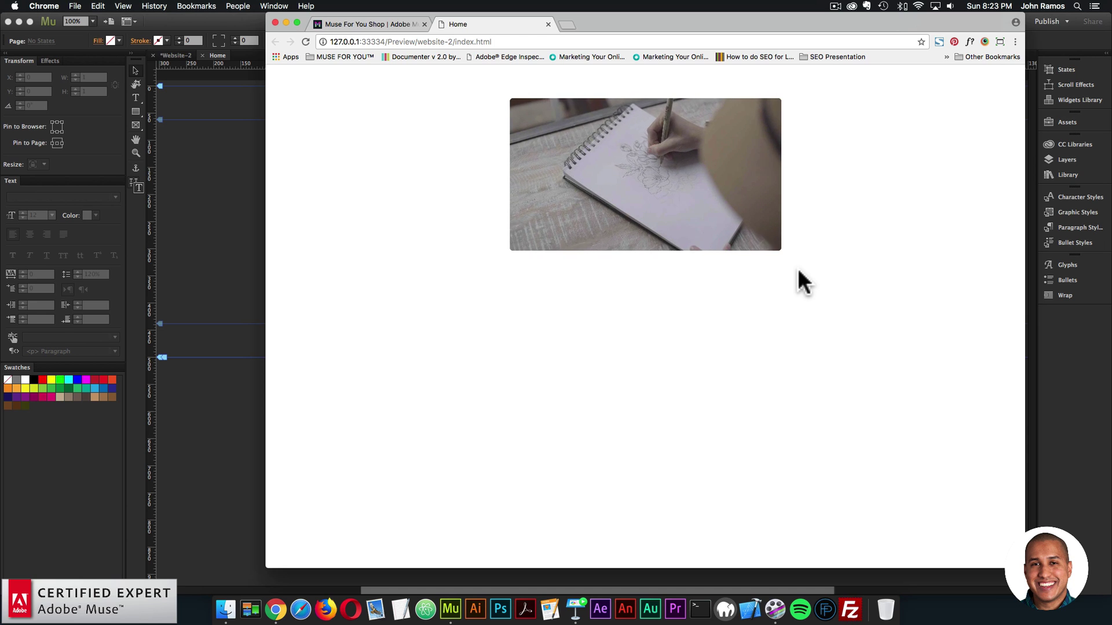
pyautogui.moveTo(739, 222)
pyautogui.click(524, 237)
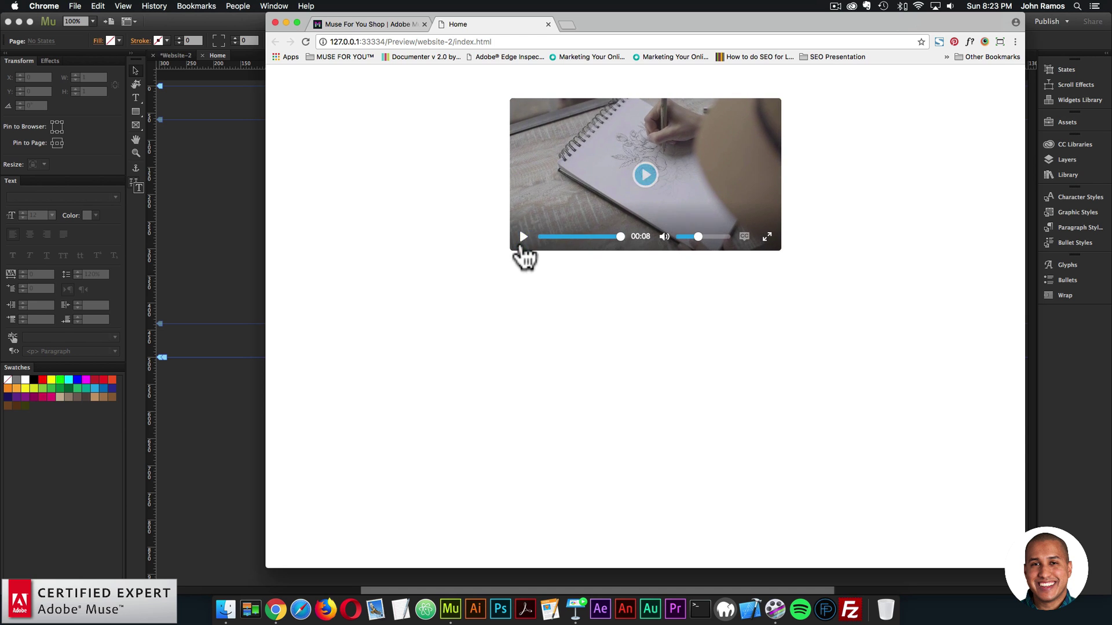
pyautogui.click(218, 213)
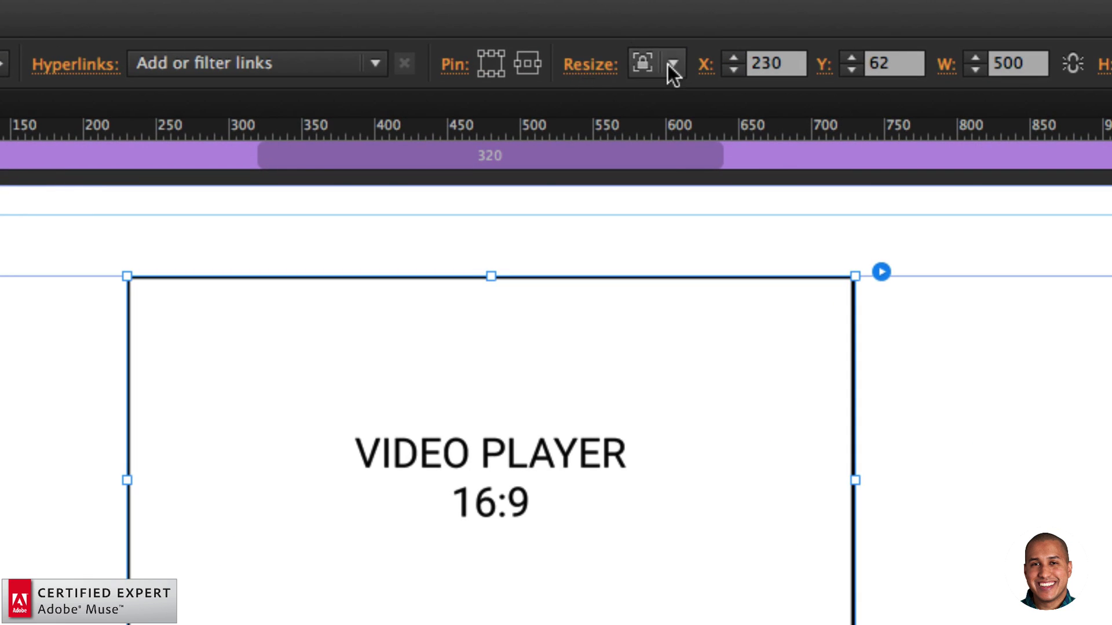
# Step: Set the video player to resize responsively
pyautogui.click(649, 40)
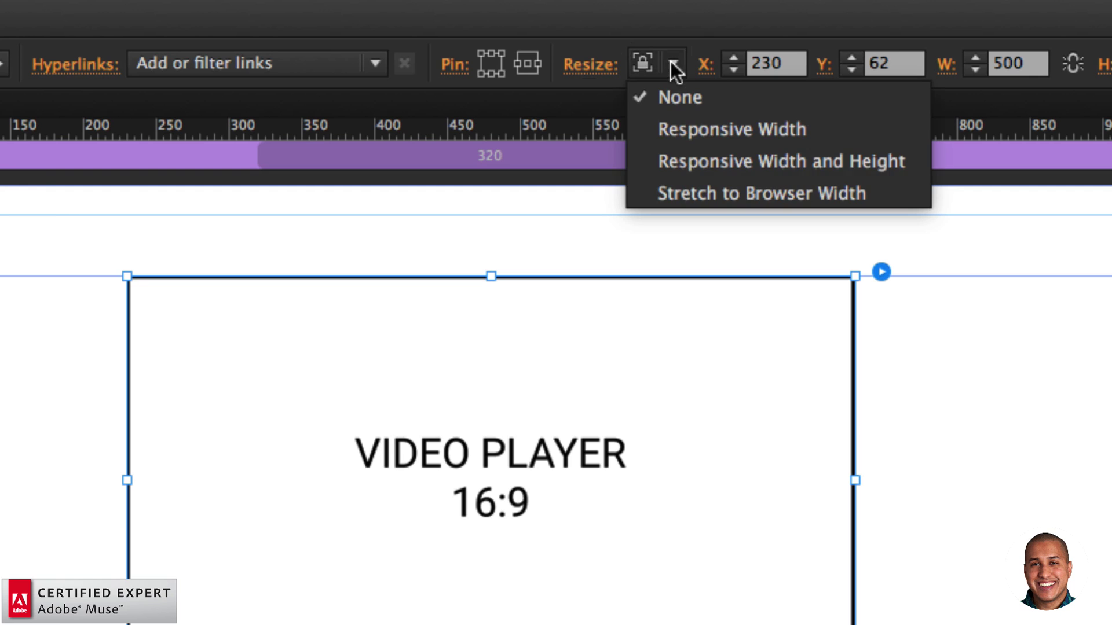
pyautogui.click(713, 162)
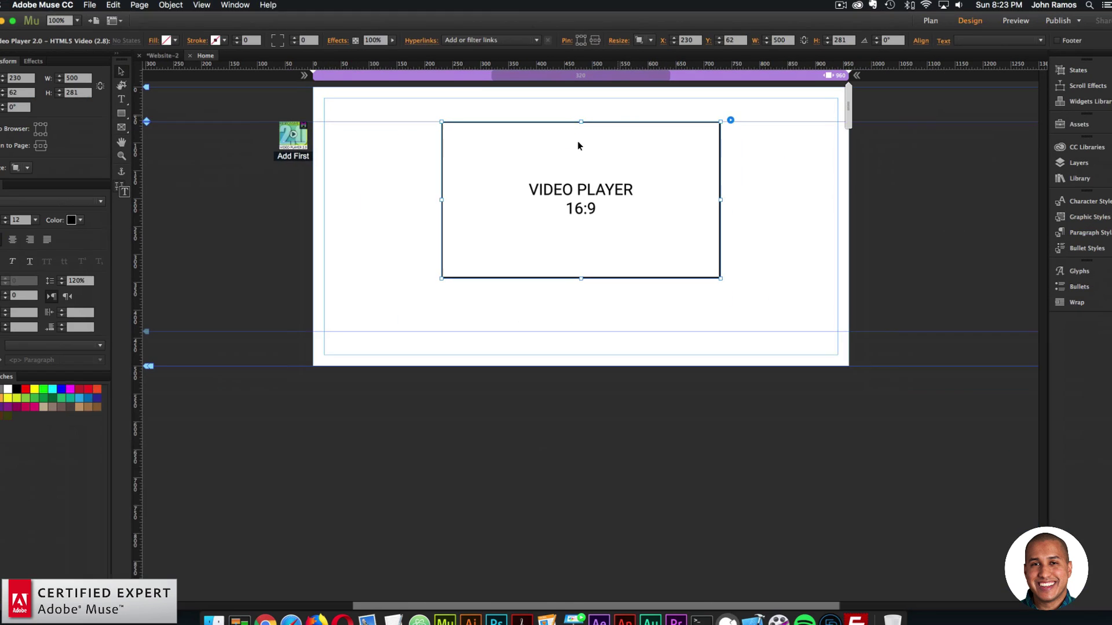
pyautogui.click(161, 123)
# Step: Draw a 264×264 green square and centre it beneath the video player
pyautogui.click(136, 111)
pyautogui.moveTo(515, 293)
pyautogui.mouseDown()
pyautogui.moveTo(650, 406)
pyautogui.moveTo(659, 436)
pyautogui.mouseUp()
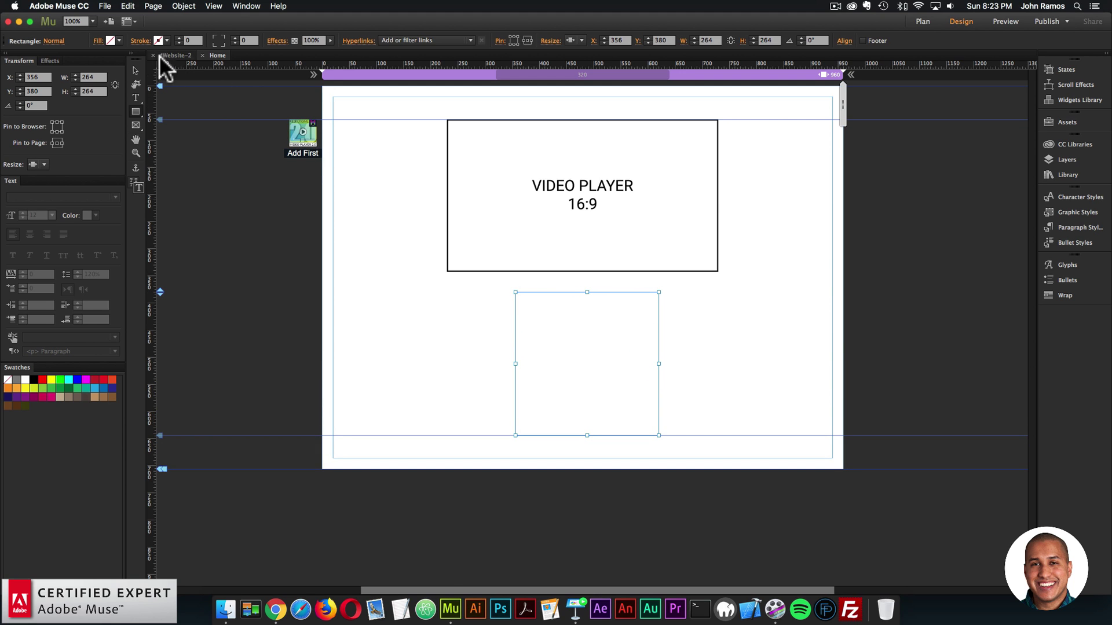
pyautogui.click(119, 41)
pyautogui.click(248, 73)
pyautogui.click(135, 70)
pyautogui.moveTo(543, 323)
pyautogui.mouseDown()
pyautogui.moveTo(568, 331)
pyautogui.moveTo(558, 330)
pyautogui.mouseUp()
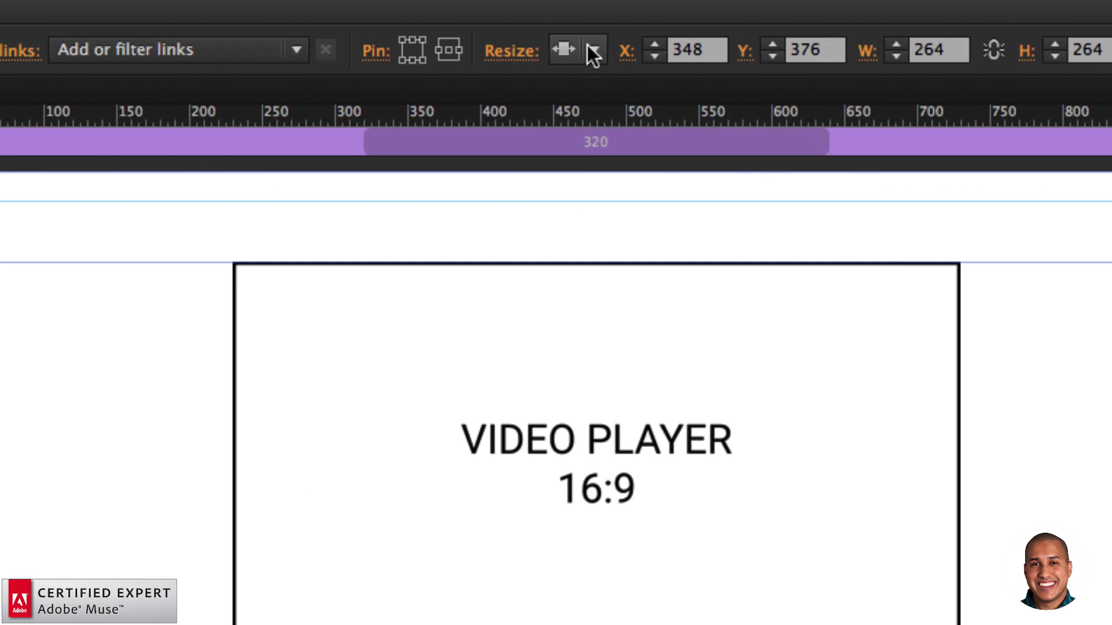
# Step: Set the square's Resize to Responsive Width and Height, then preview the page in the browser
pyautogui.click(588, 45)
pyautogui.click(613, 144)
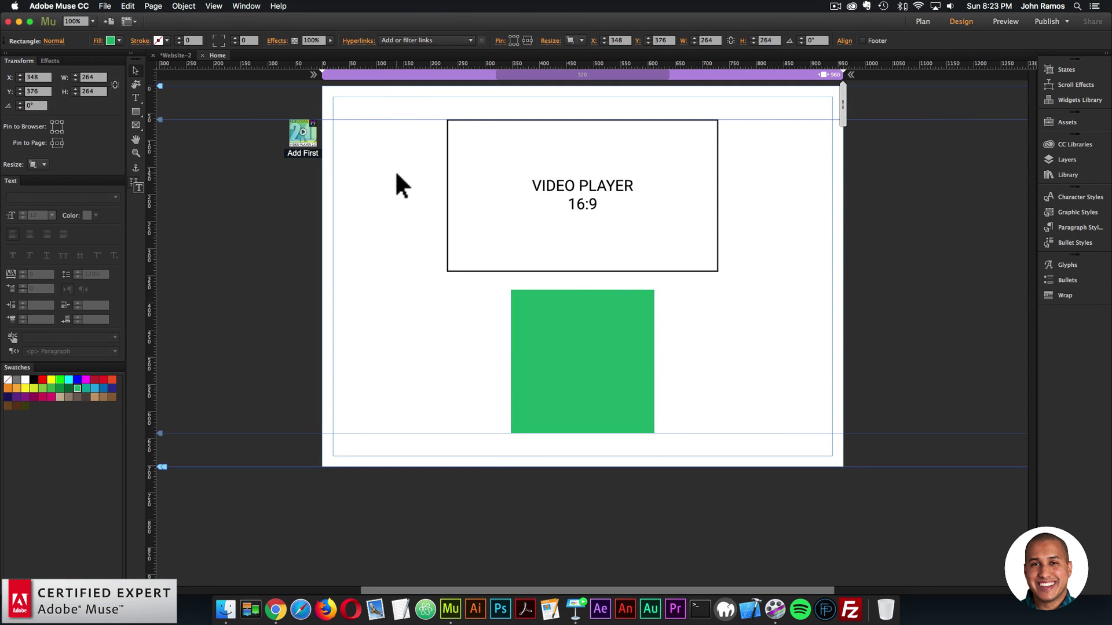
pyautogui.click(397, 176)
pyautogui.click(108, 6)
pyautogui.click(132, 179)
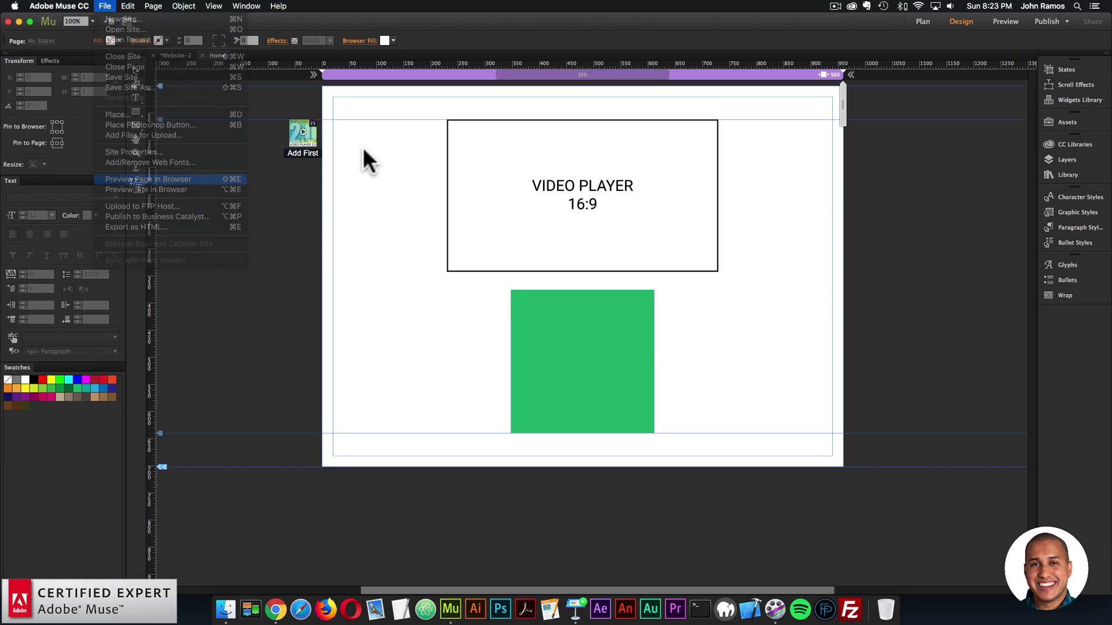
# Step: Narrow the Chrome preview window to watch the video and green square shrink
pyautogui.moveTo(1023, 226); pyautogui.dragTo(702, 232)
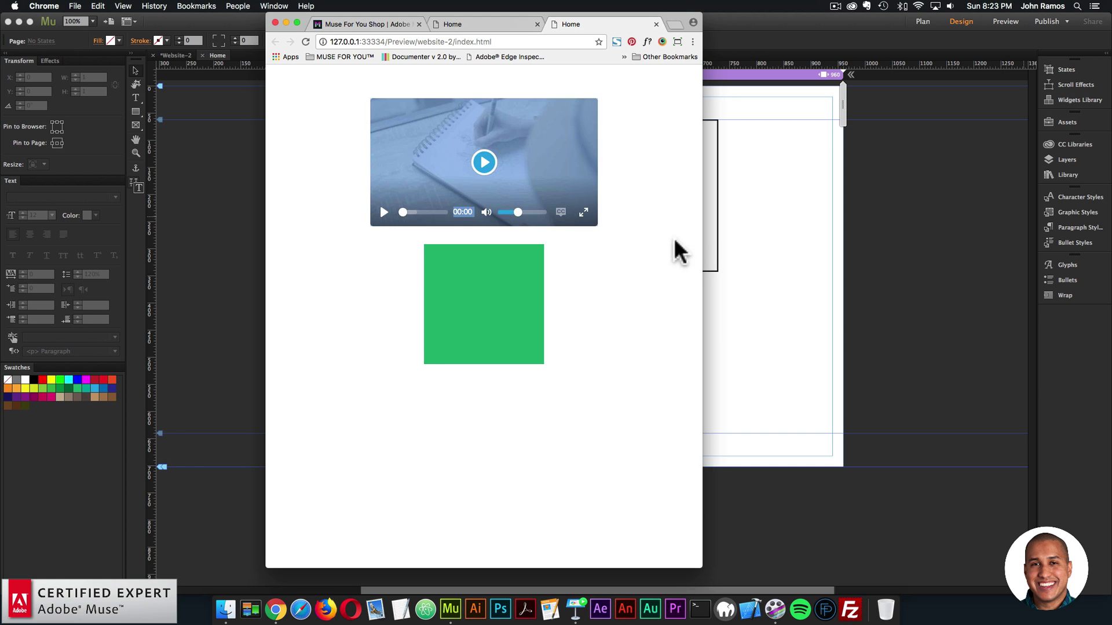
pyautogui.moveTo(702, 236); pyautogui.dragTo(833, 251)
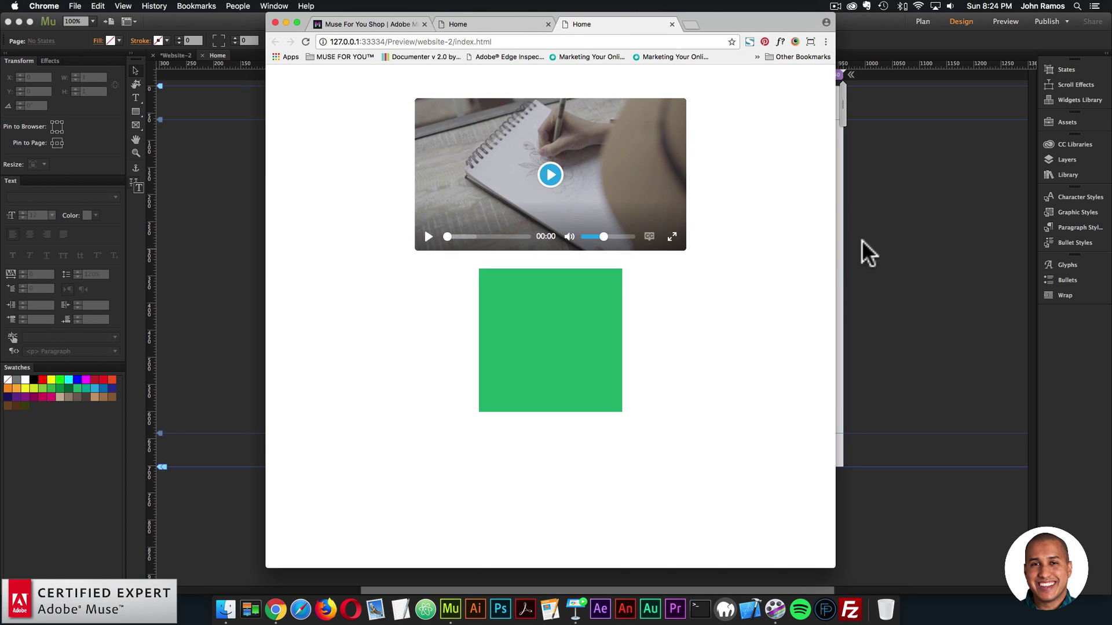
pyautogui.click(687, 203)
# Step: Back in Muse, pick a different resize behaviour for the video player
pyautogui.click(652, 40)
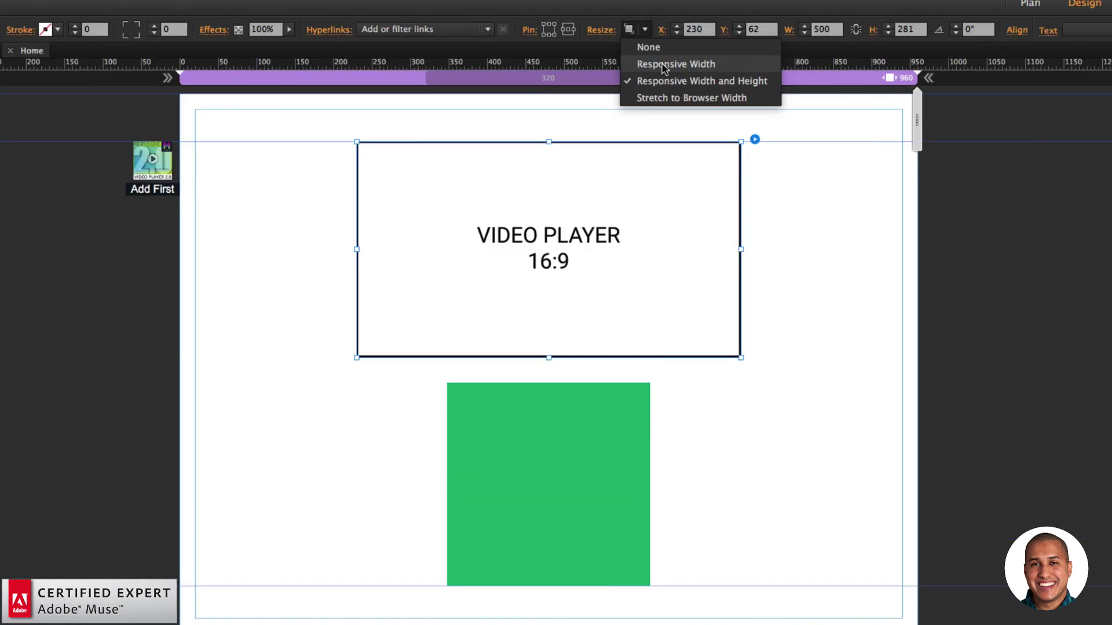
pyautogui.click(661, 60)
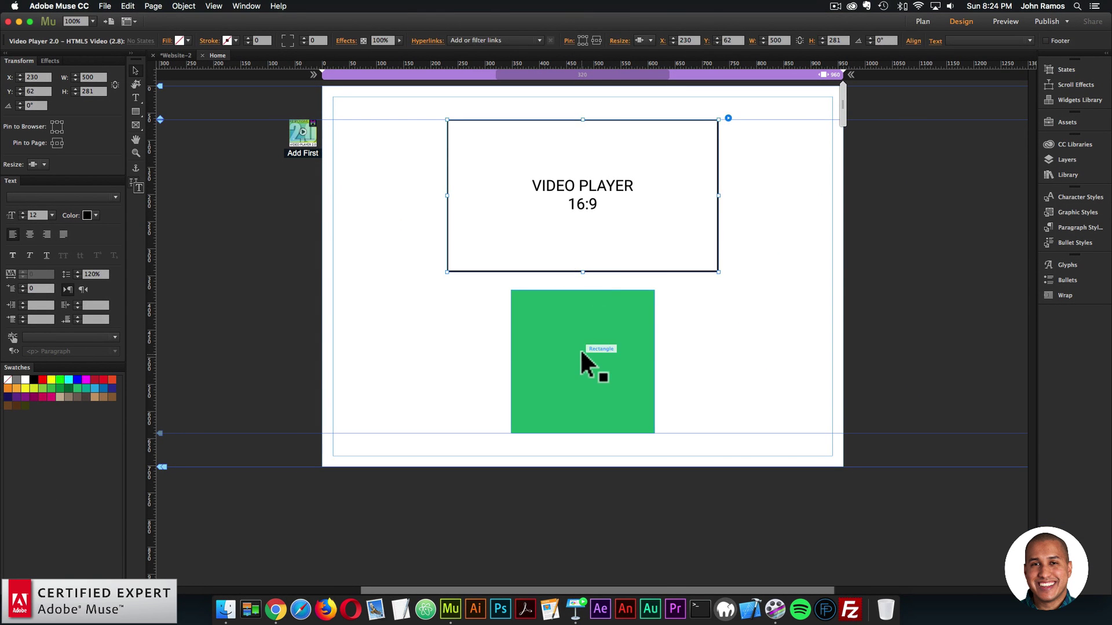
pyautogui.click(582, 345)
pyautogui.click(315, 211)
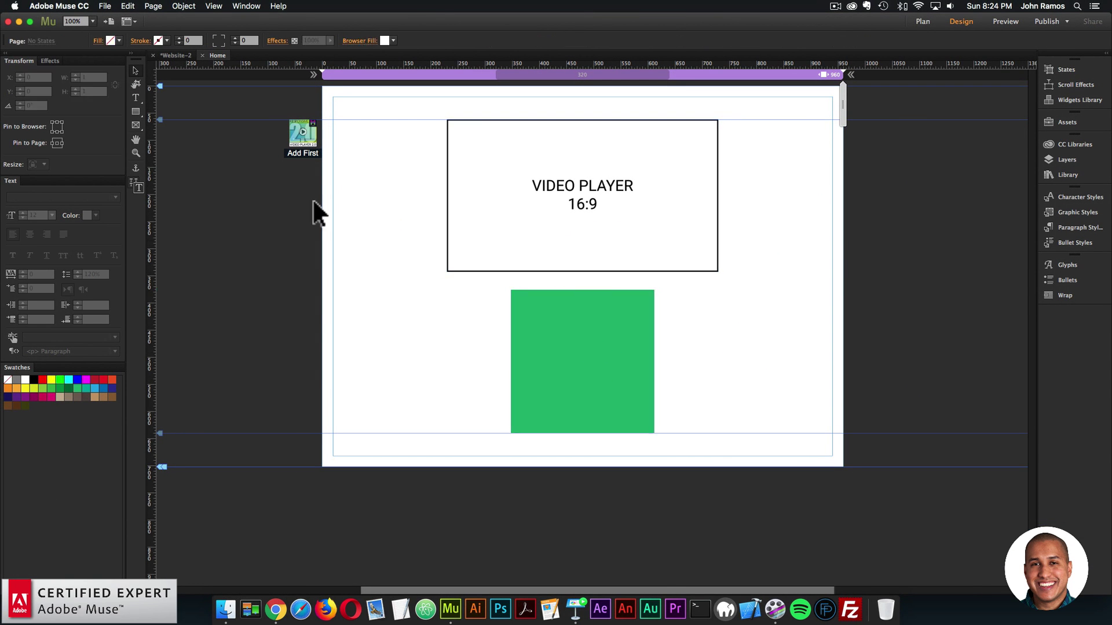
# Step: Preview the updated page in Chrome and narrow it to a phone-sized width
pyautogui.click(105, 5)
pyautogui.click(134, 179)
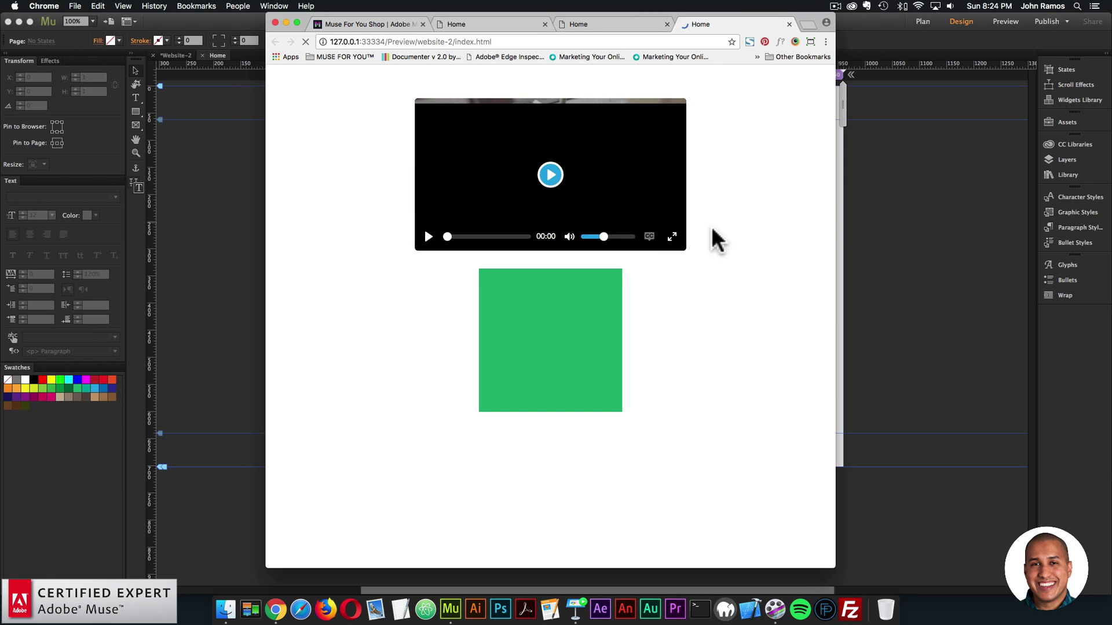
pyautogui.moveTo(835, 217)
pyautogui.mouseDown()
pyautogui.moveTo(480, 216)
pyautogui.moveTo(846, 218)
pyautogui.mouseUp()
# Step: Set the video player's Resize option to Responsive Width and Height
pyautogui.click(848, 208)
pyautogui.click(702, 188)
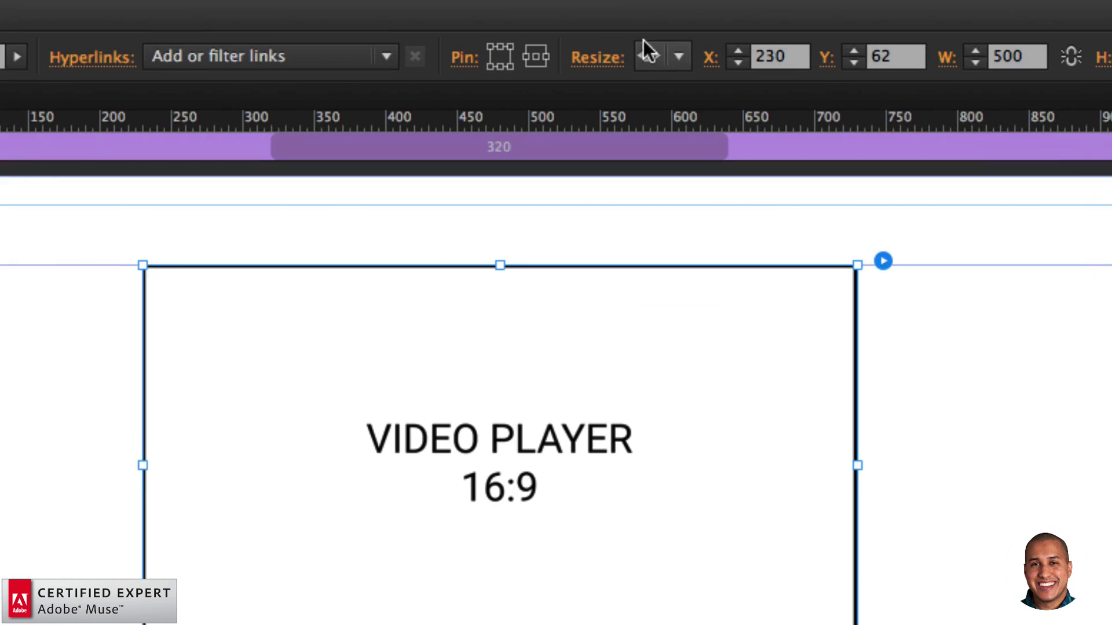
pyautogui.click(652, 40)
pyautogui.click(659, 77)
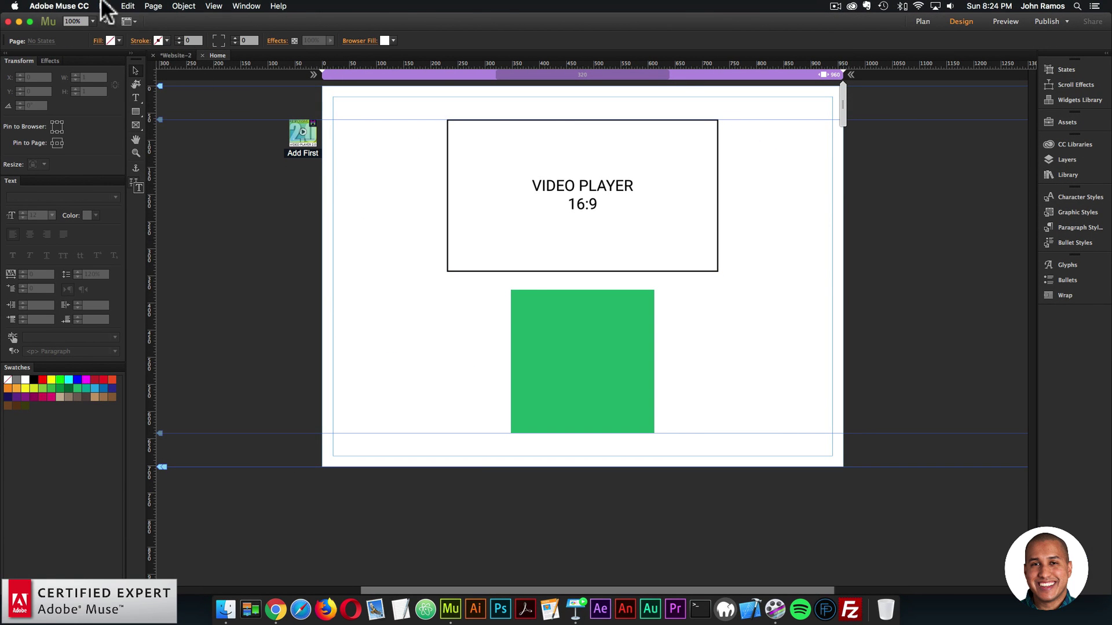
# Step: Preview the page in Chrome again and resize the window to test the reflow
pyautogui.click(105, 6)
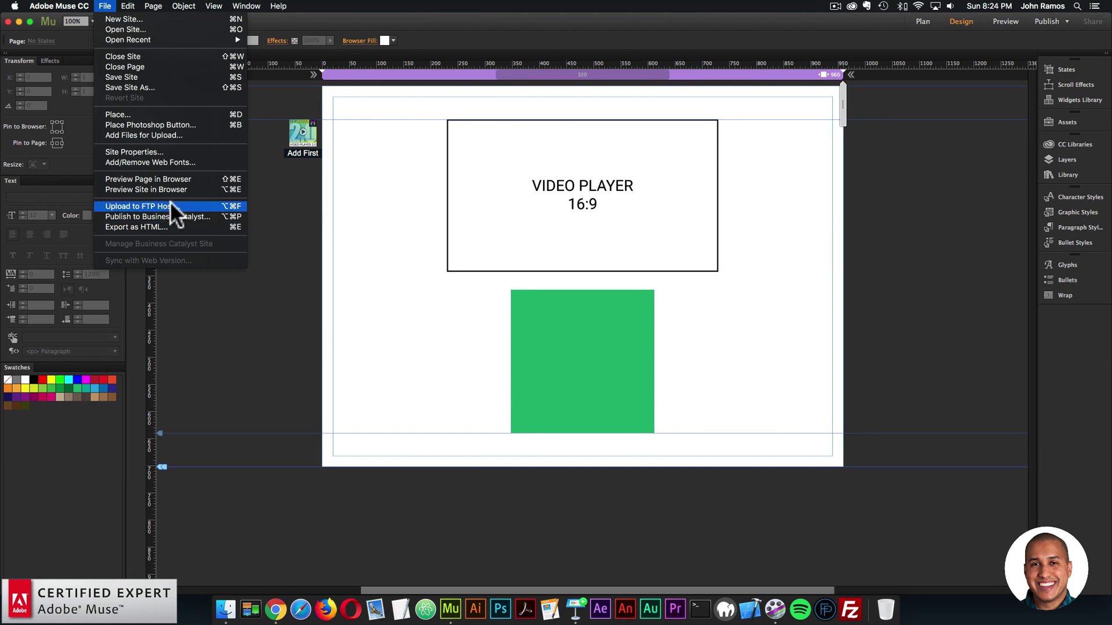
pyautogui.click(163, 179)
pyautogui.moveTo(825, 274); pyautogui.dragTo(766, 339)
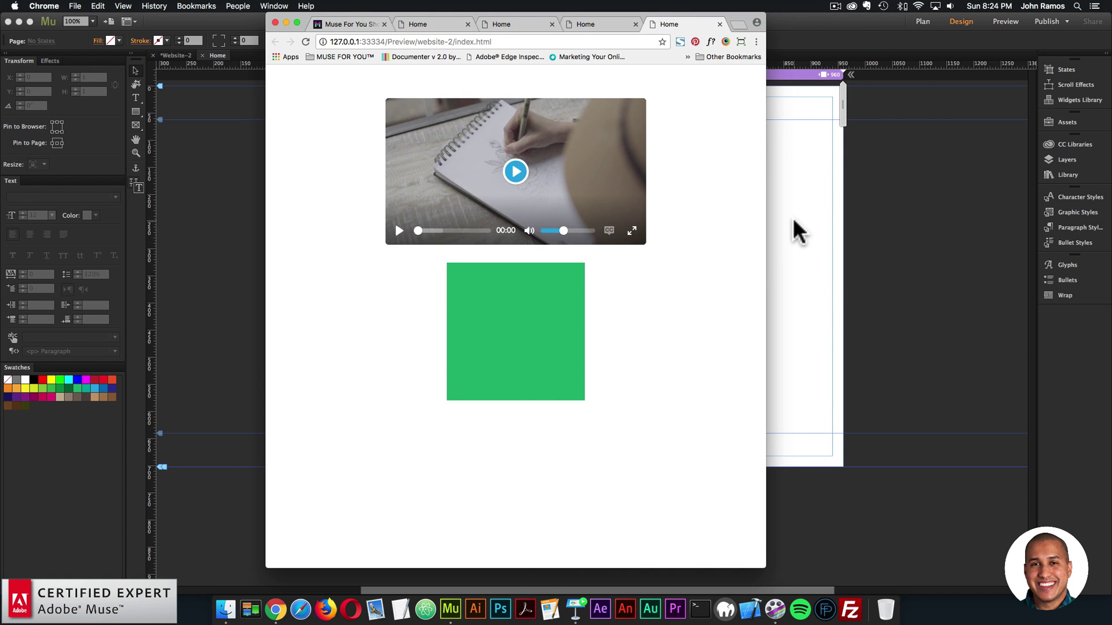
pyautogui.click(789, 217)
pyautogui.click(711, 209)
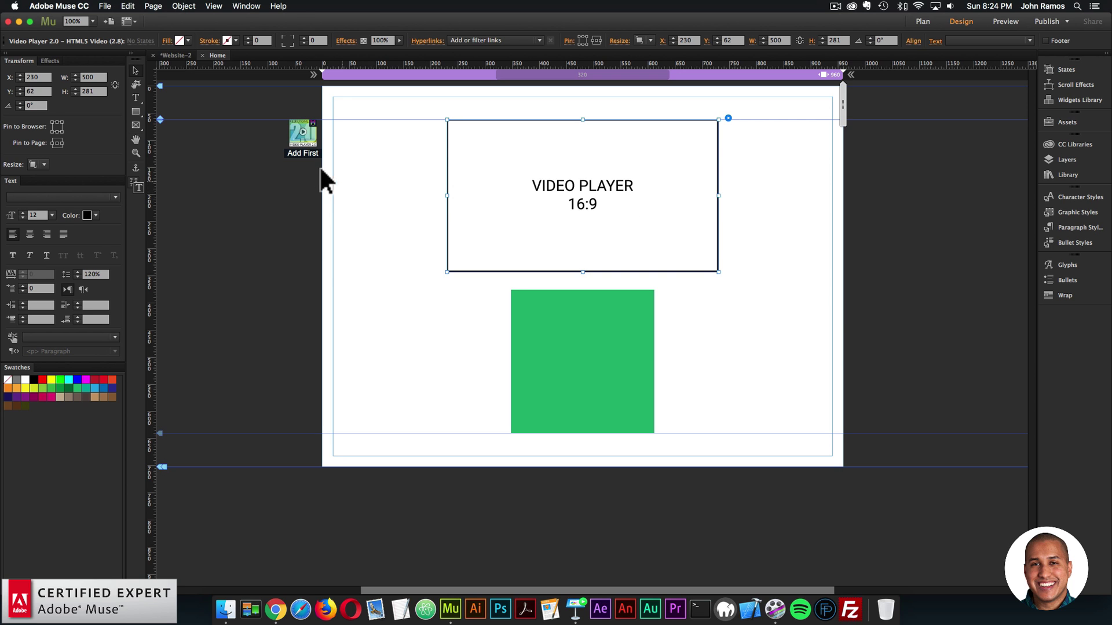
# Step: Check the Add First widget's options, then open the video player's Resize choices
pyautogui.click(310, 145)
pyautogui.click(331, 119)
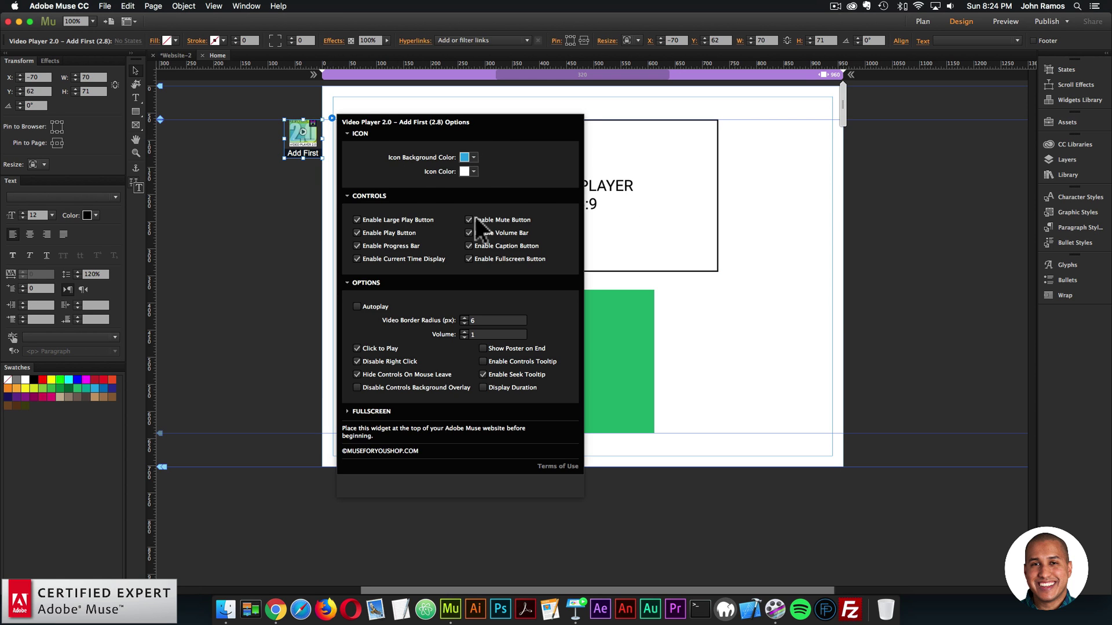
pyautogui.click(673, 171)
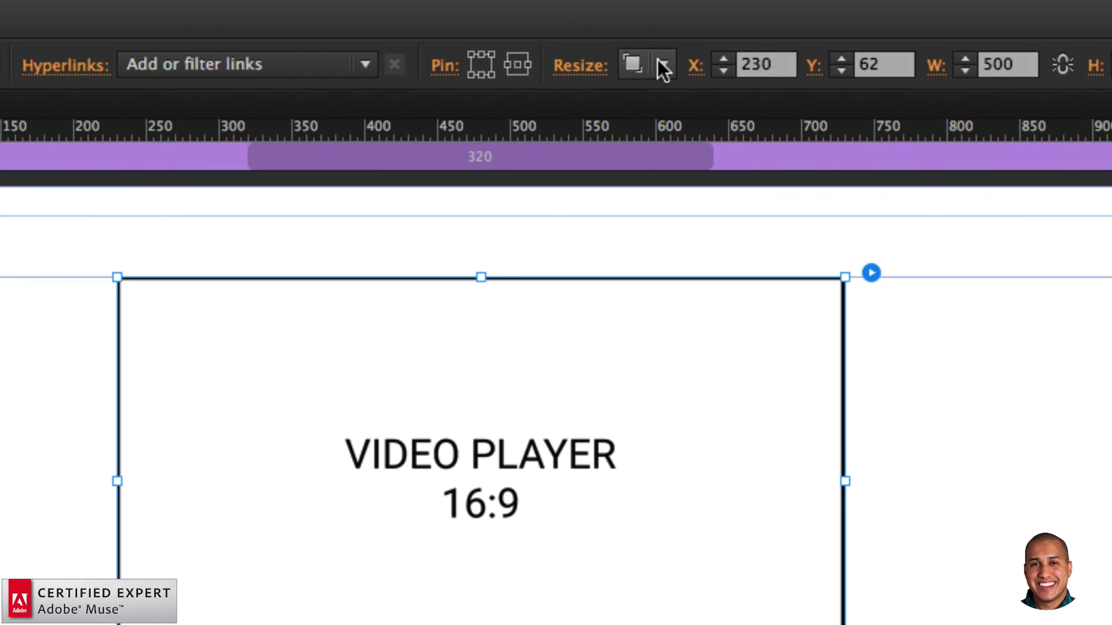
pyautogui.click(663, 66)
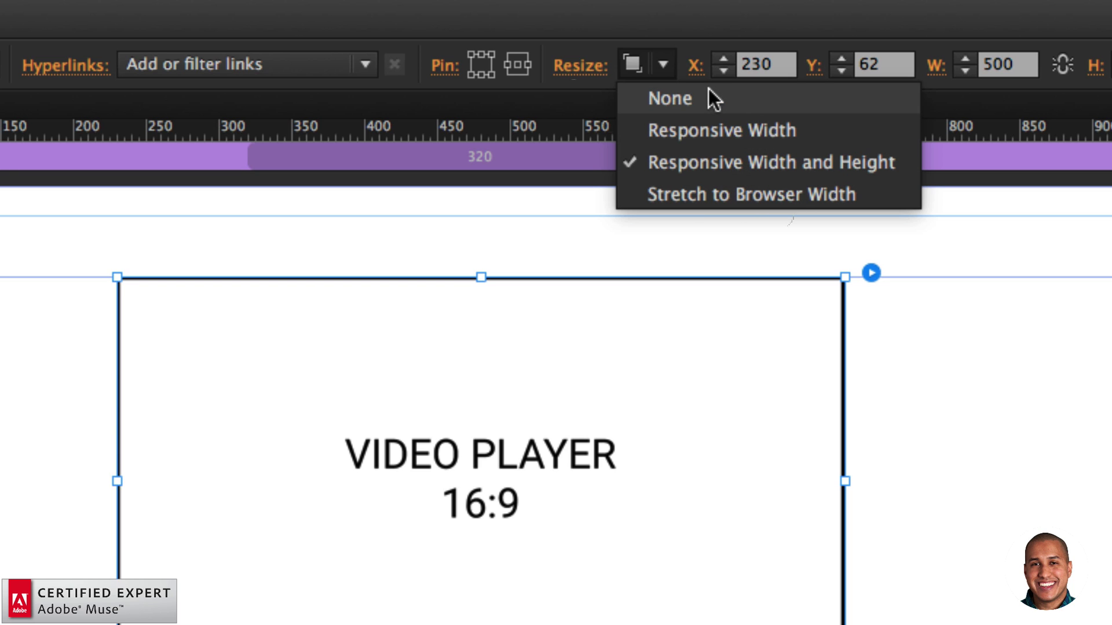
# Step: Set the video player's Resize to Stretch to Browser Width
pyautogui.click(725, 253)
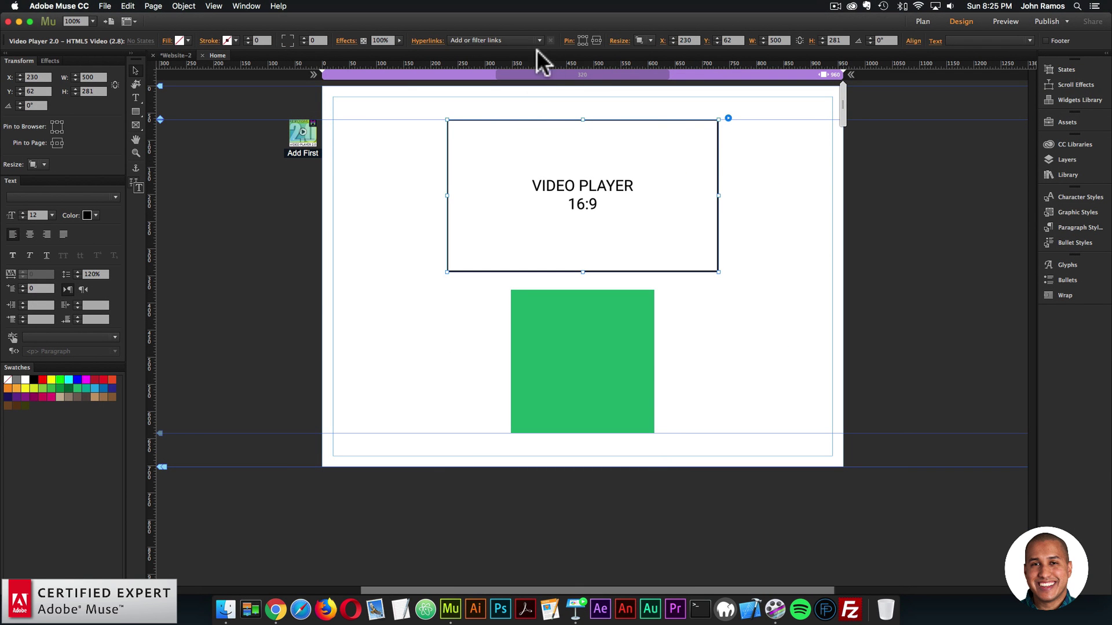
pyautogui.click(643, 37)
pyautogui.click(658, 89)
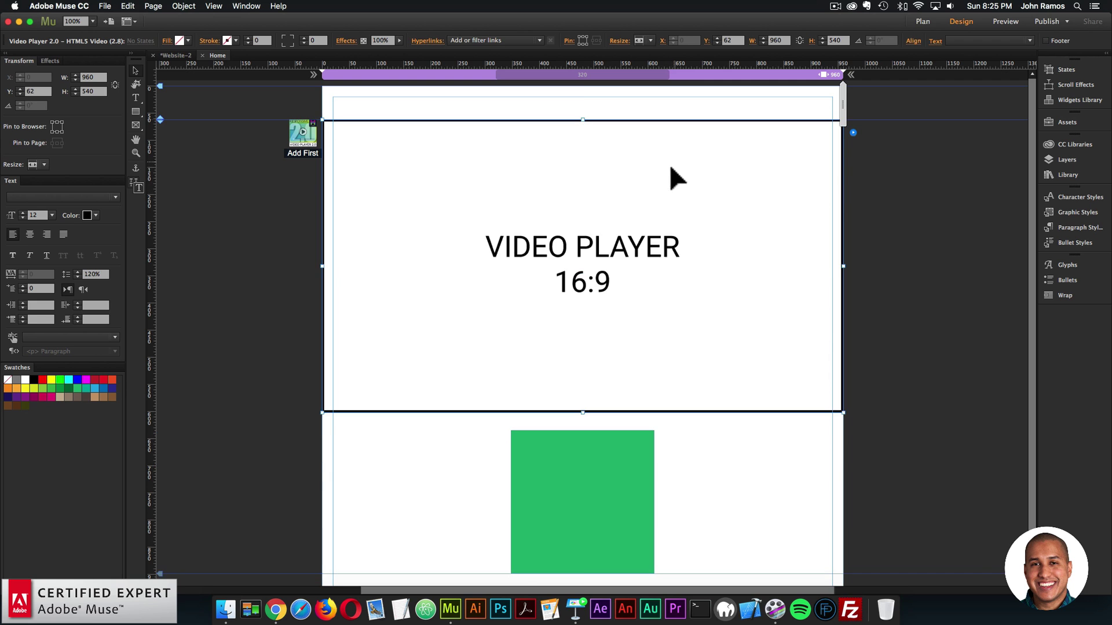
pyautogui.click(220, 232)
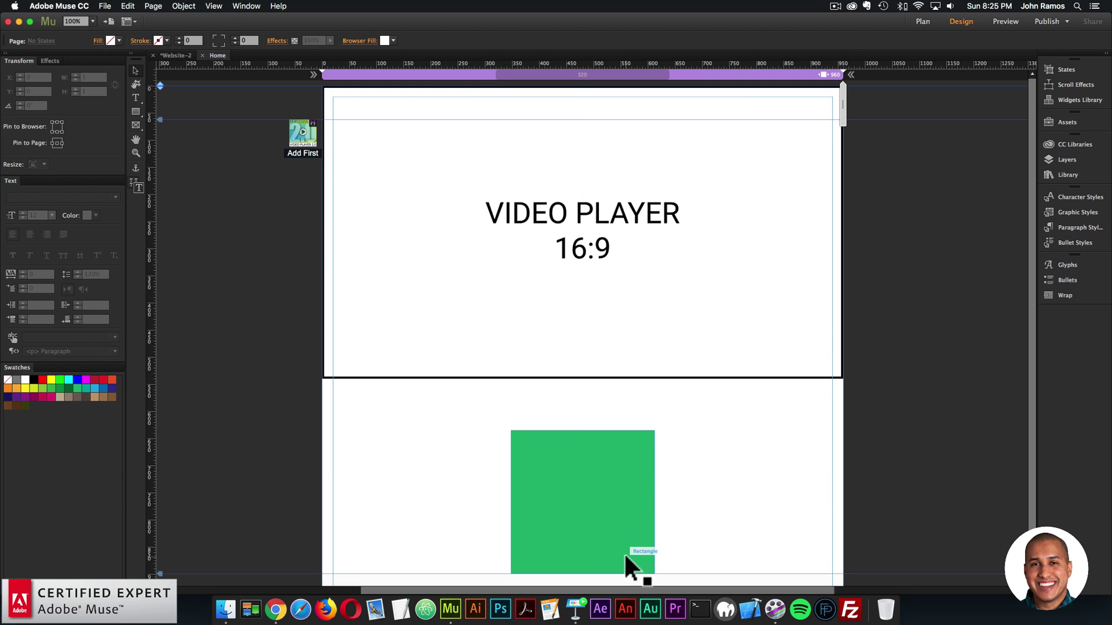
pyautogui.click(628, 544)
pyautogui.click(441, 456)
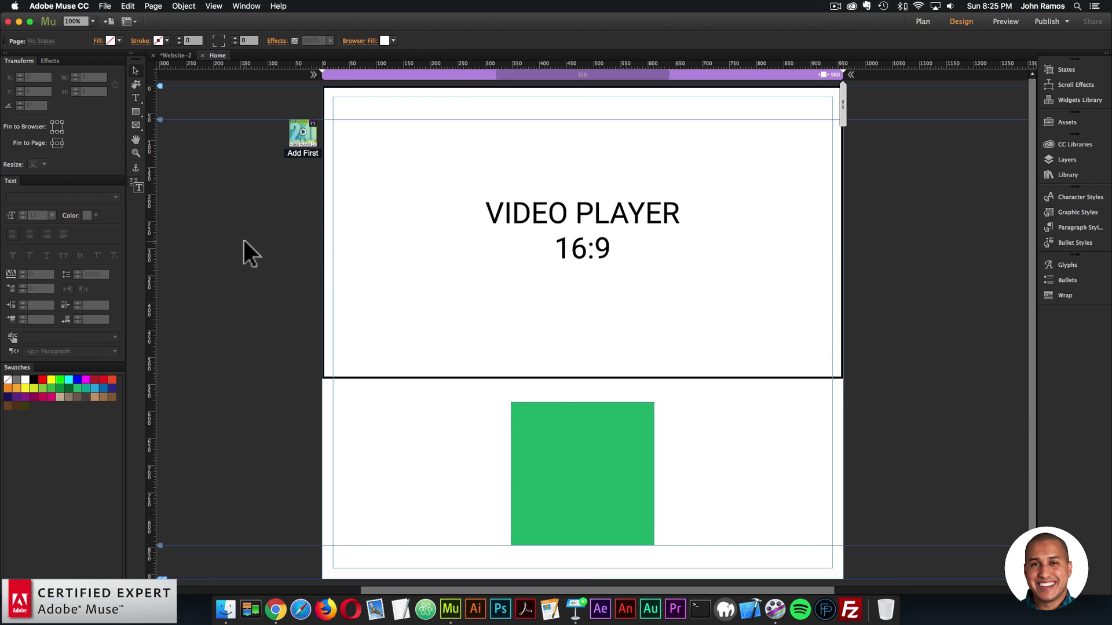
# Step: Preview the page in Chrome, resize the window, and play then pause the video
pyautogui.click(105, 5)
pyautogui.click(137, 175)
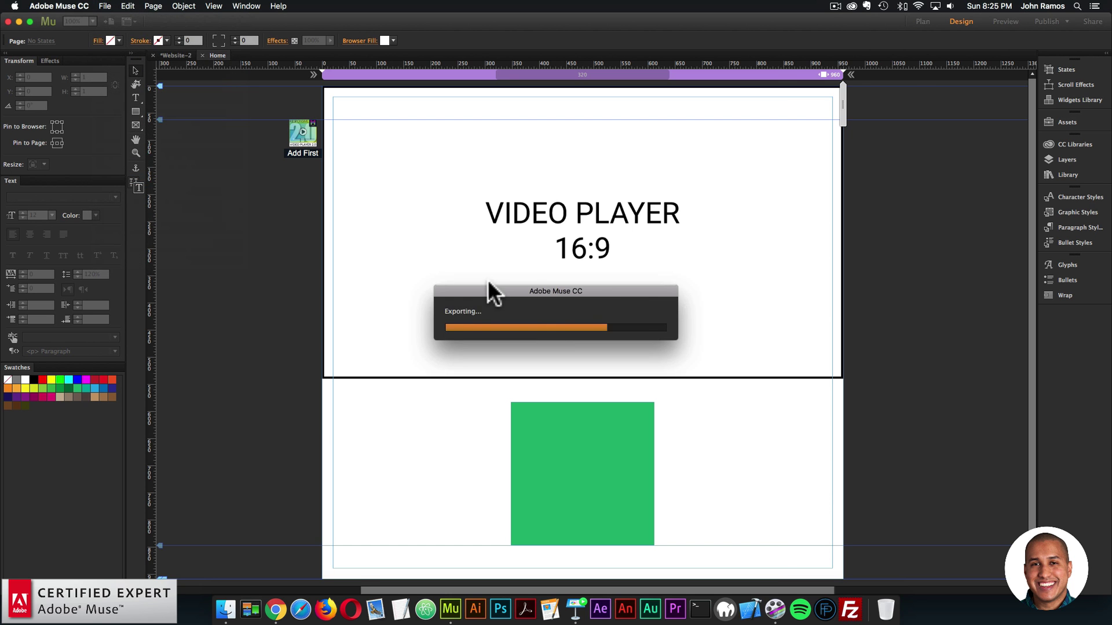
pyautogui.moveTo(767, 296); pyautogui.dragTo(800, 294)
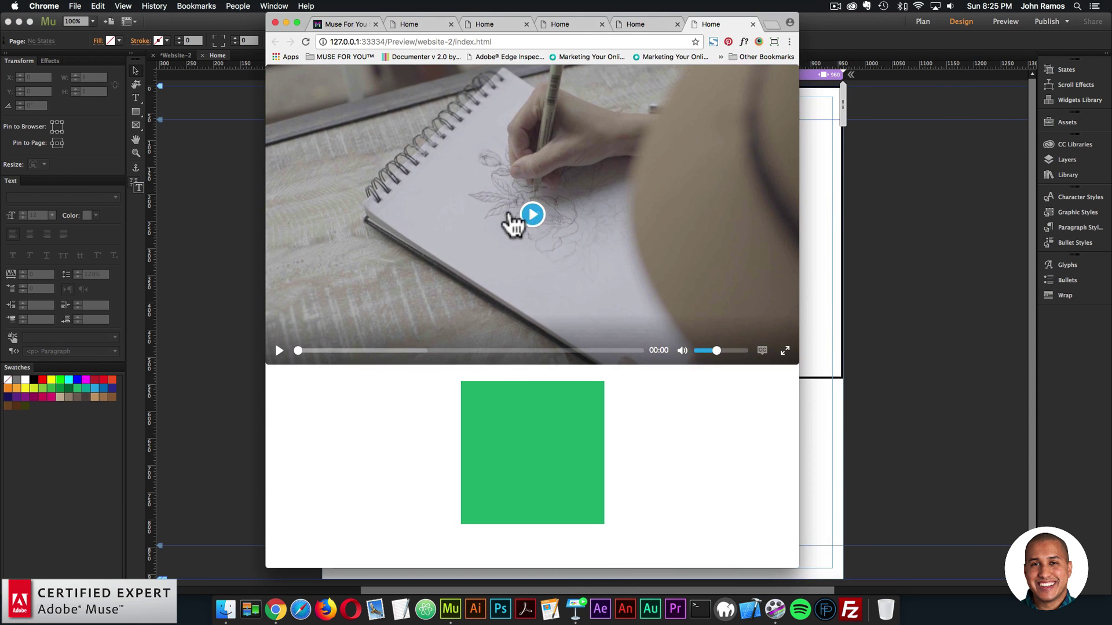
pyautogui.click(529, 215)
pyautogui.click(279, 349)
pyautogui.click(849, 302)
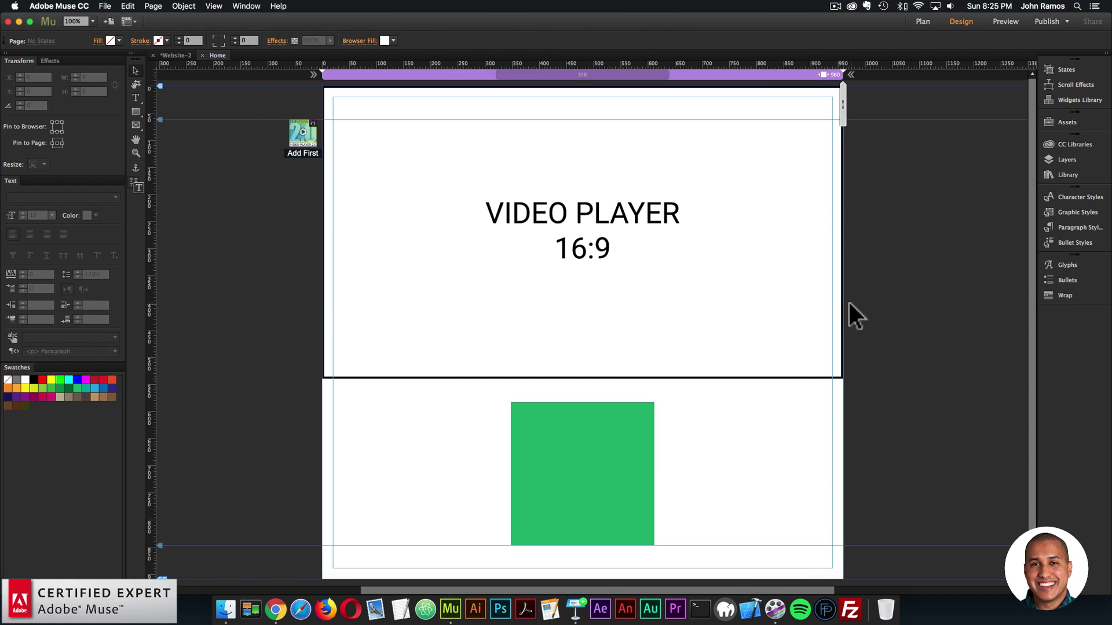
# Step: Switch the video player's Resize to Responsive Width and Height, then bring up Keynote's Weekly Update slide
pyautogui.click(822, 302)
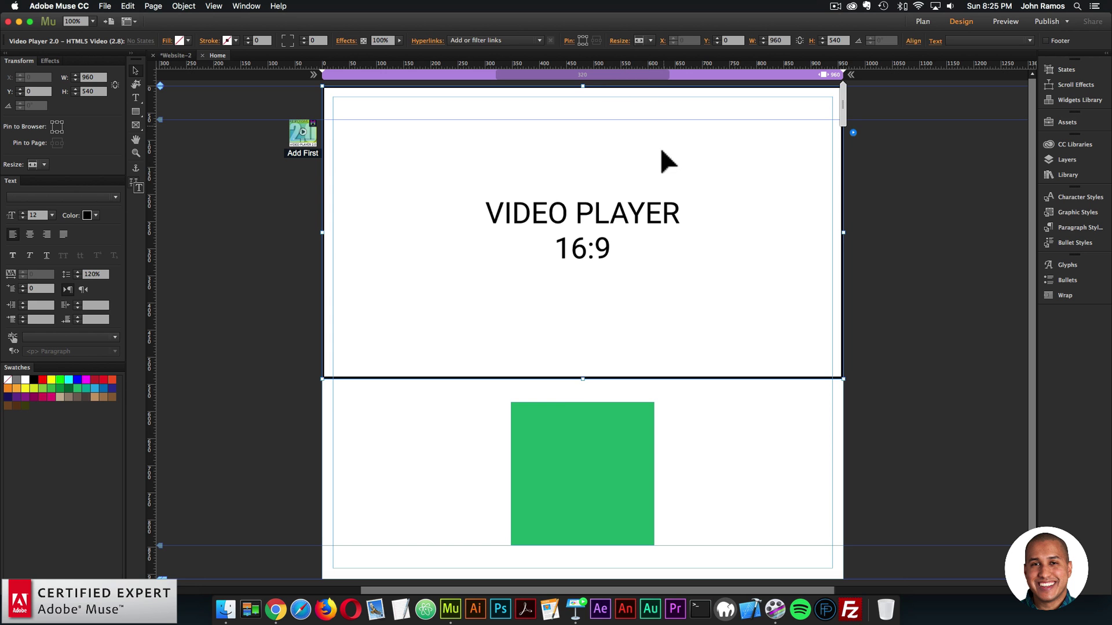
pyautogui.click(606, 492)
pyautogui.click(647, 231)
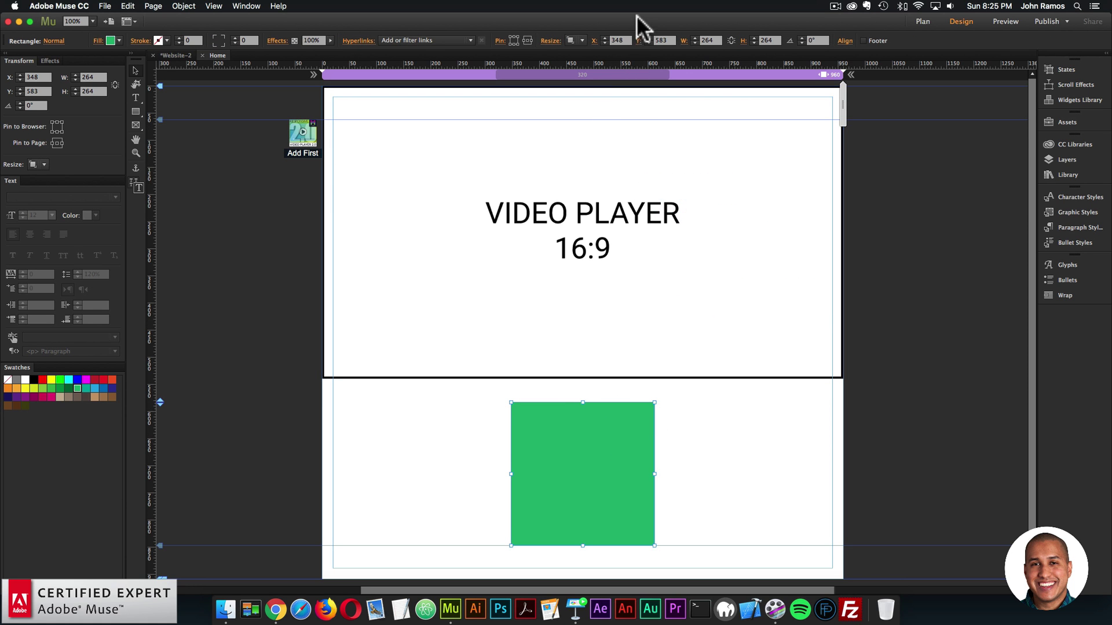
pyautogui.click(651, 41)
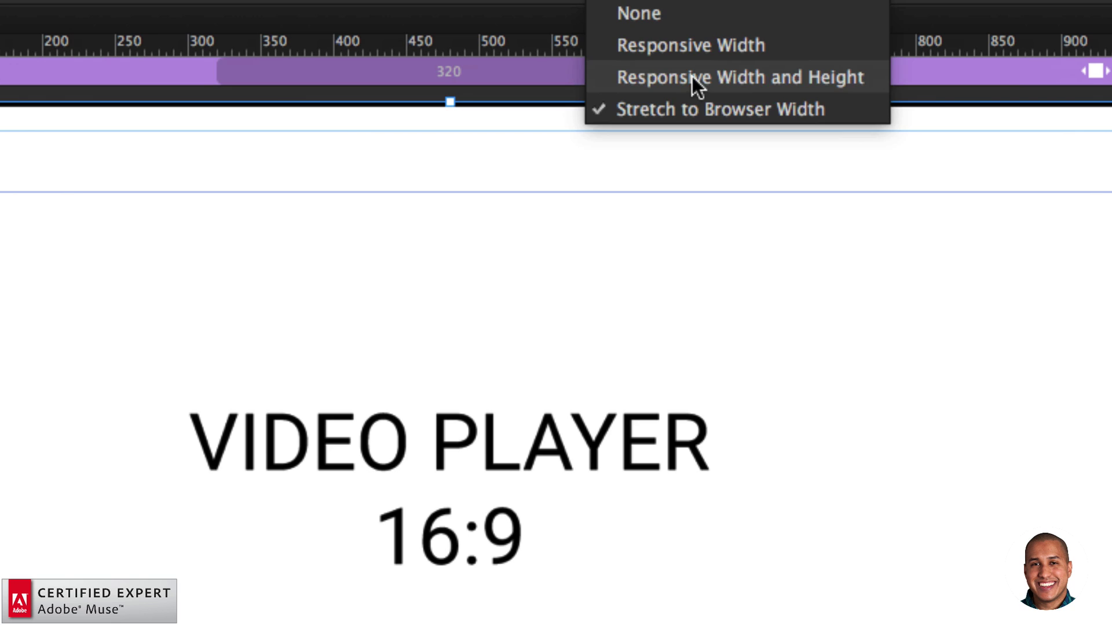
pyautogui.click(666, 77)
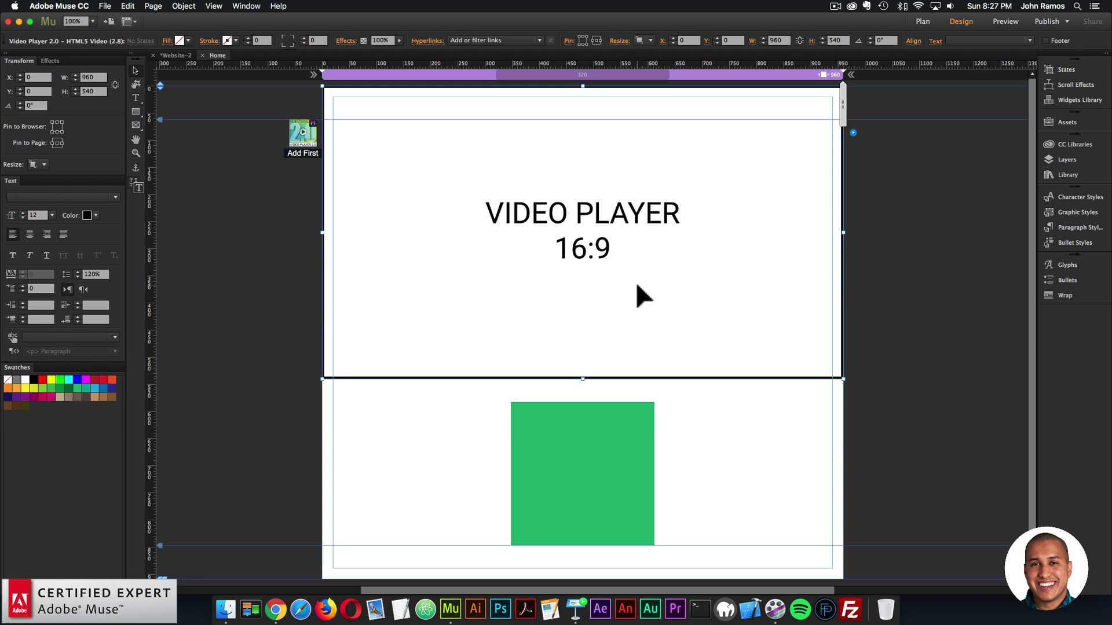
pyautogui.click(576, 609)
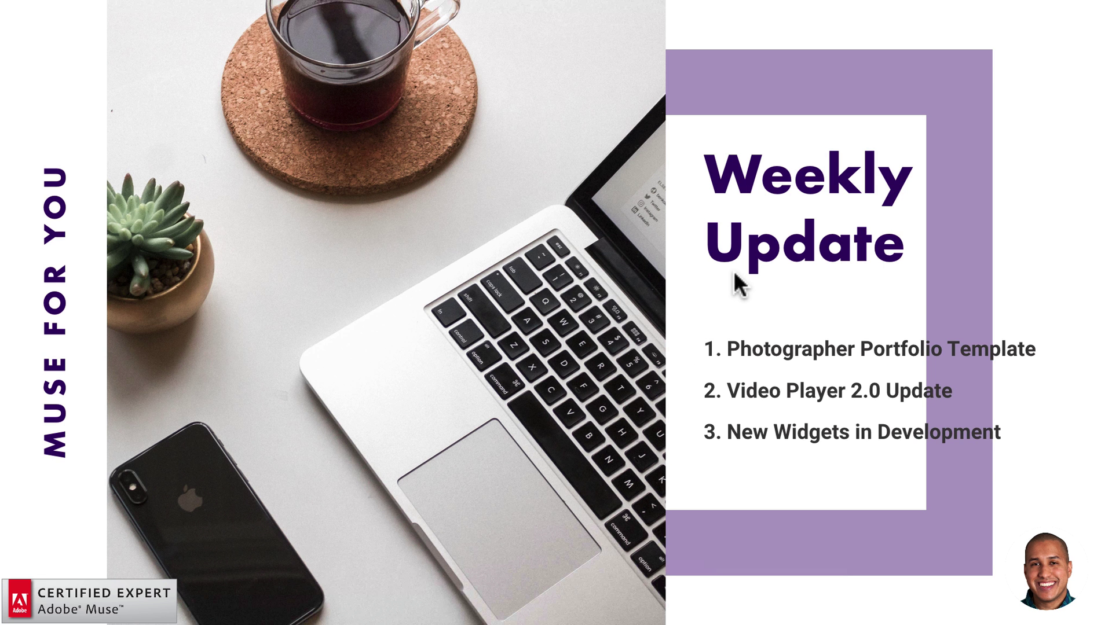